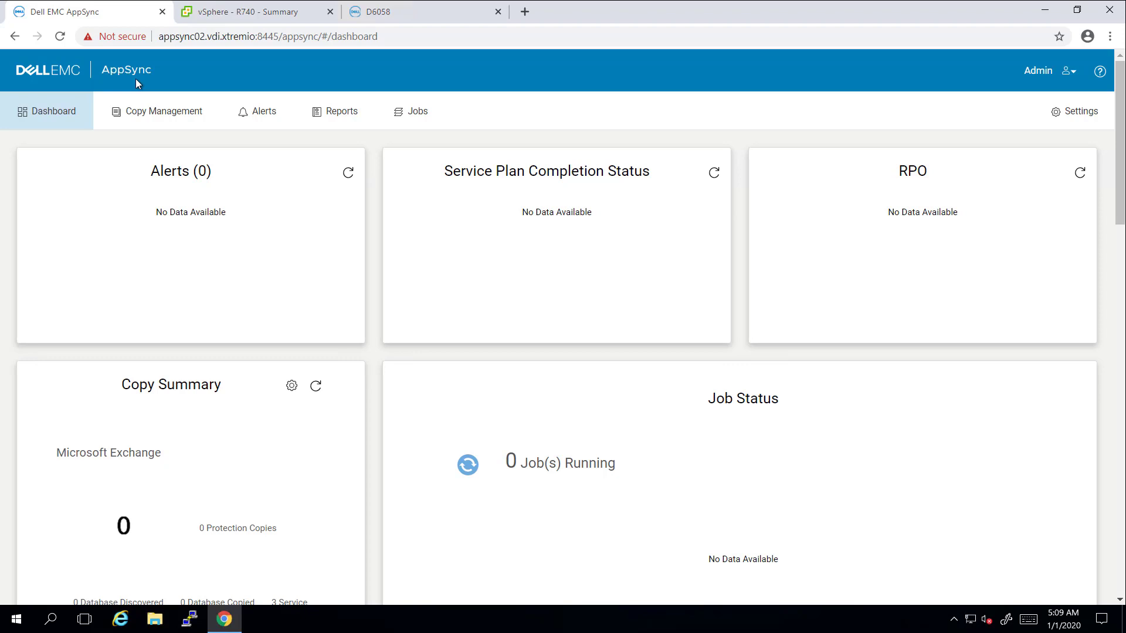
Check the PowerStore dashboard, then view storage system 4DV1BW2's properties under AppSync Infrastructure Resources.
click(386, 13)
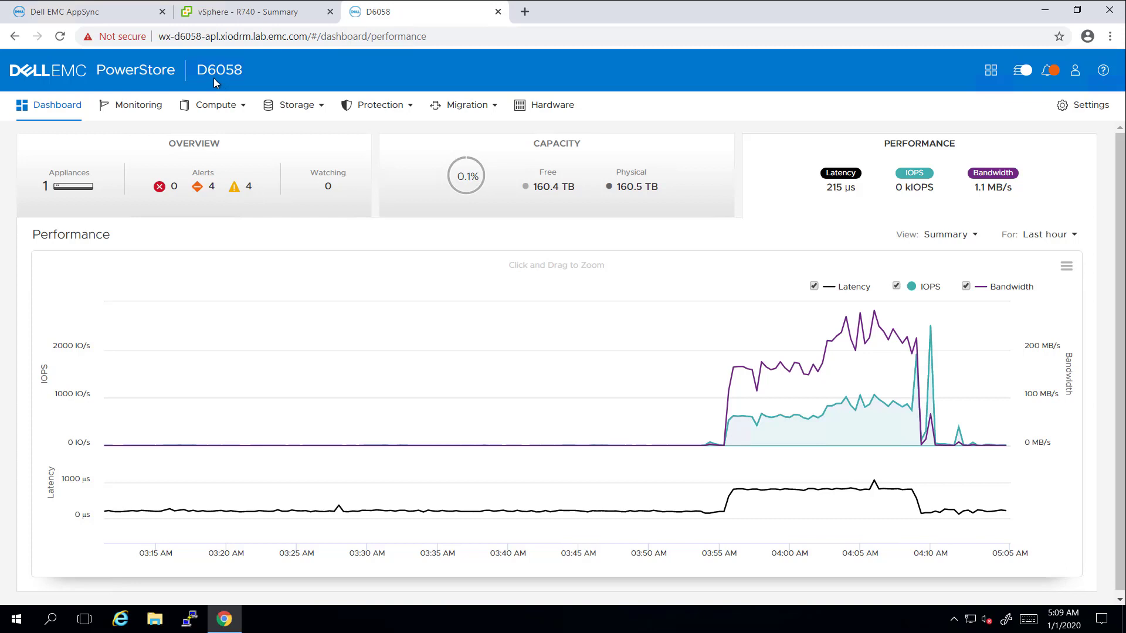
click(109, 12)
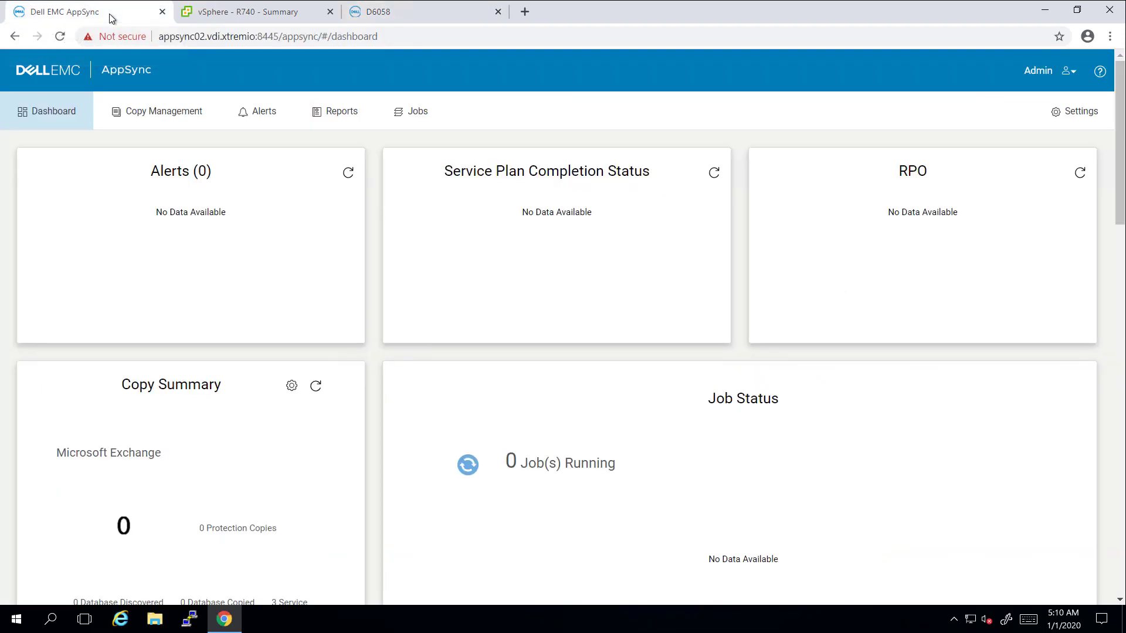
click(1068, 113)
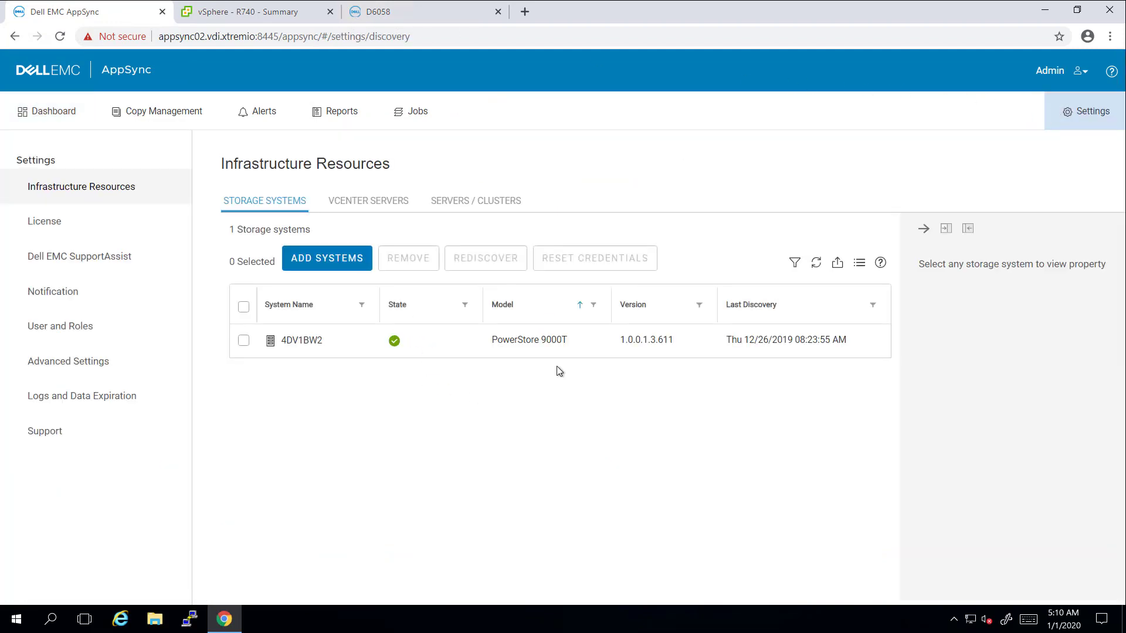
click(296, 340)
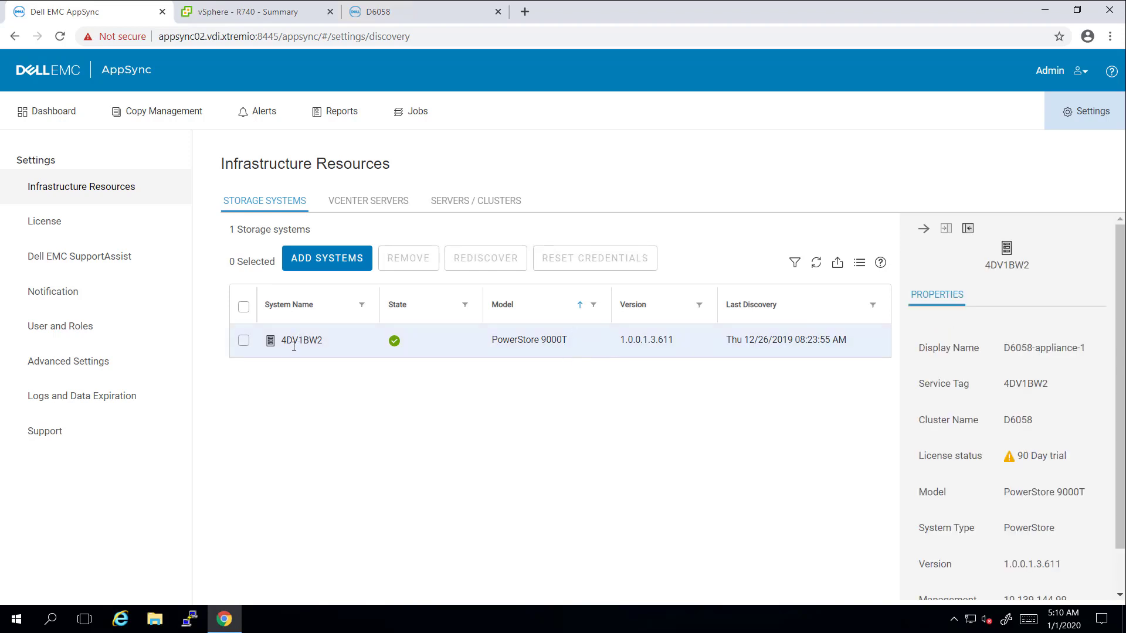
List PowerStore volumes to find the 2.0 TB PowerStore_DS01, and show host 10.139.144.165's datastores.
click(407, 19)
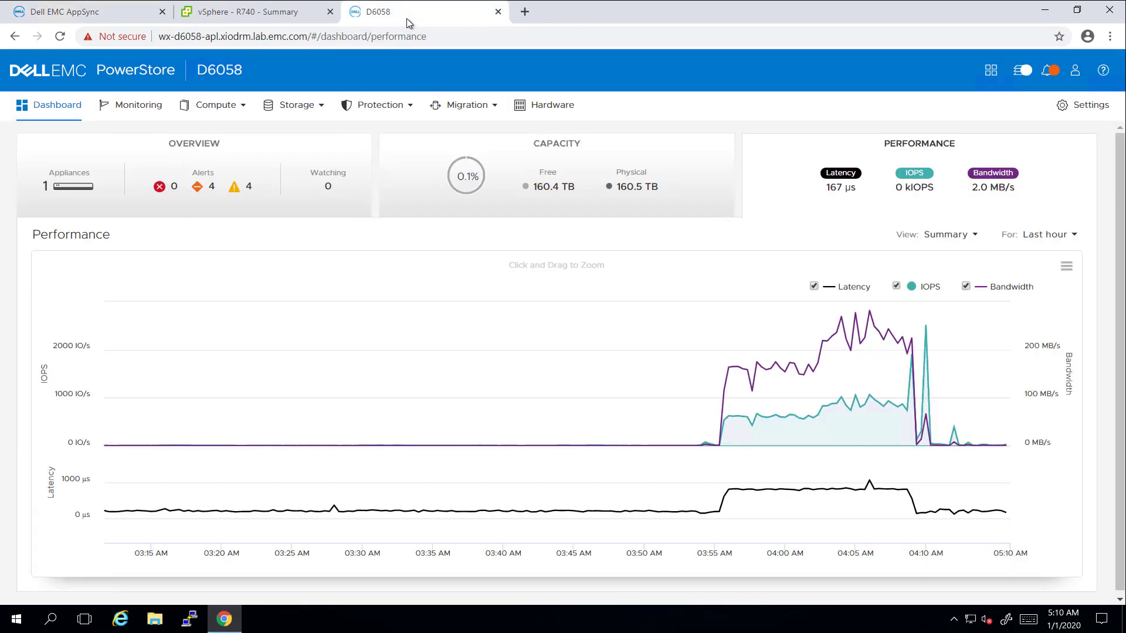
click(285, 105)
click(229, 141)
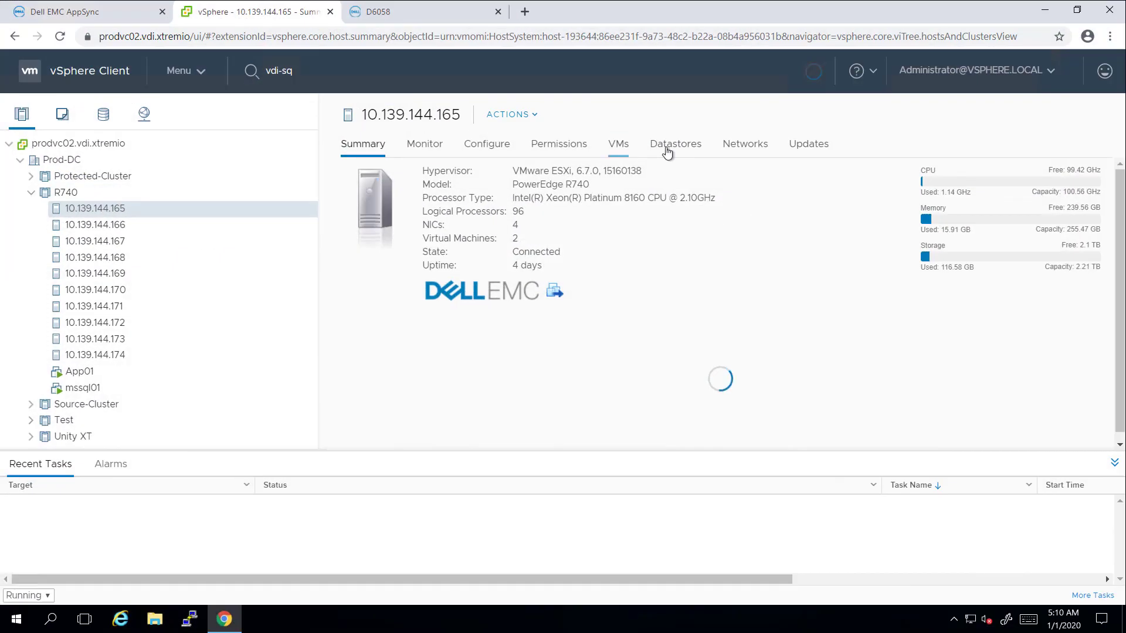
click(667, 151)
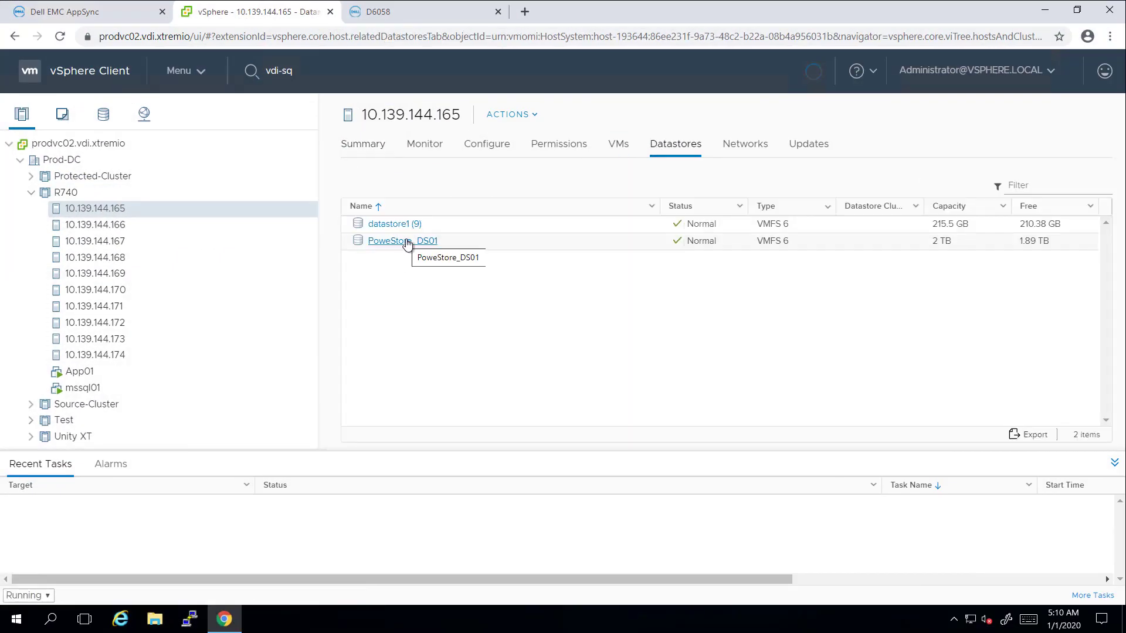
Show the VMs on the PoweStore_DS01 datastore: mssql01 and App01.
click(406, 242)
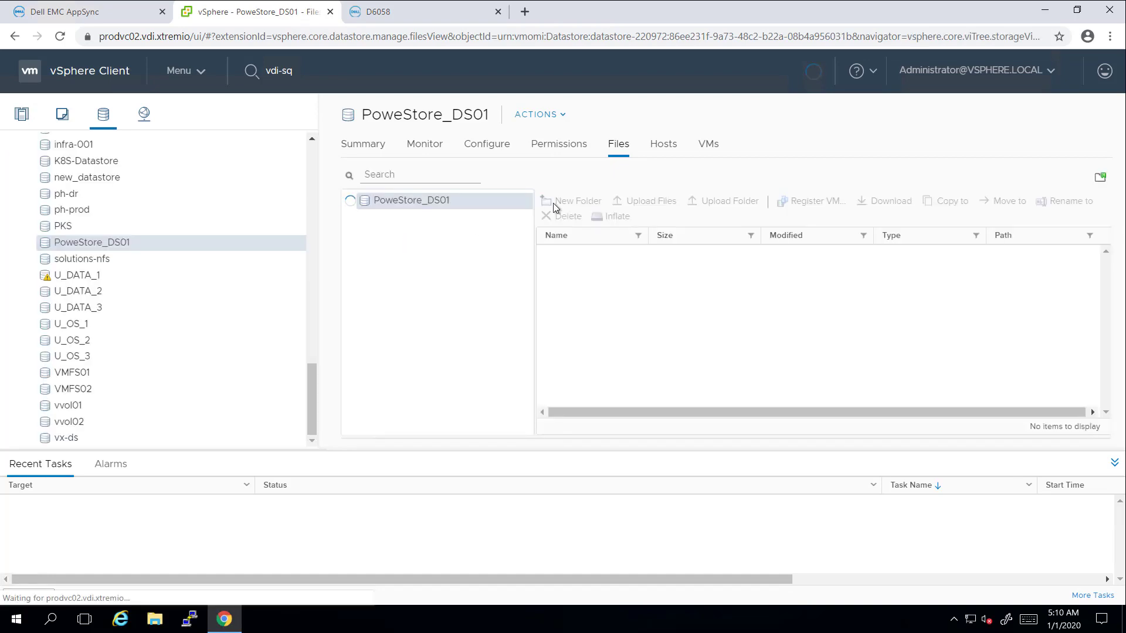
click(708, 146)
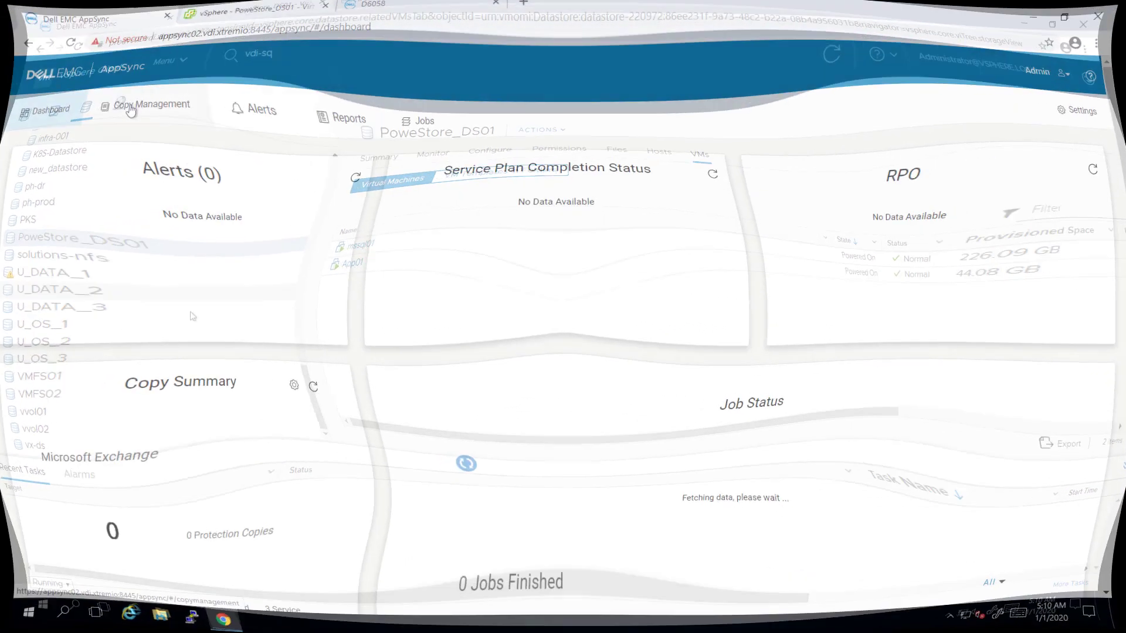
View Copy Management by Service Plan for VMware Datacenters and select the Bronze plan.
click(140, 112)
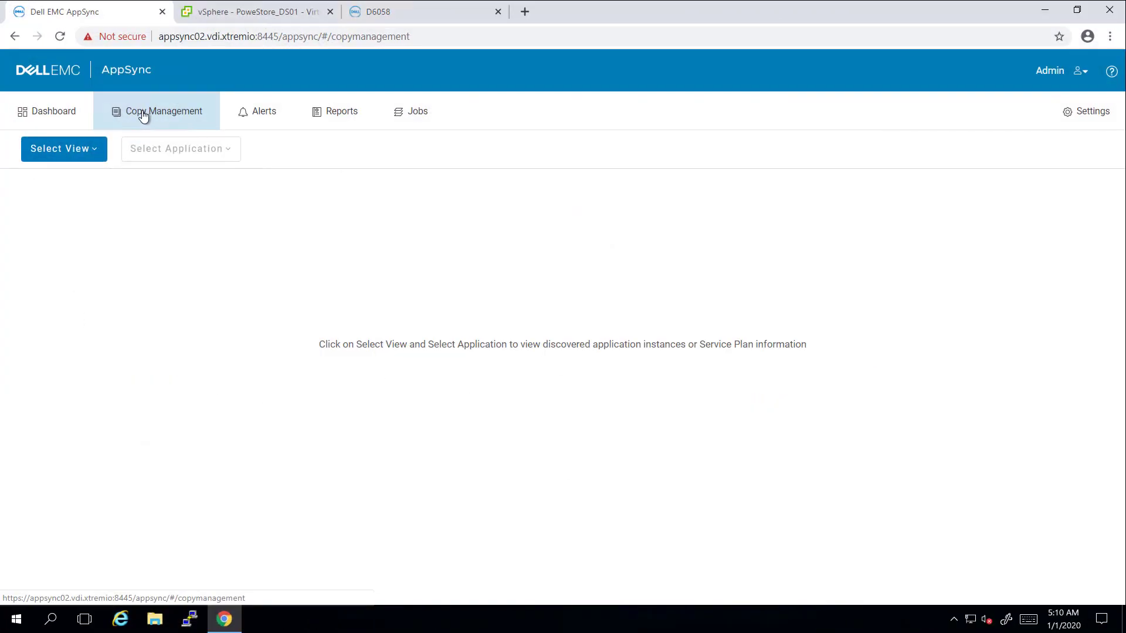
click(71, 149)
click(70, 208)
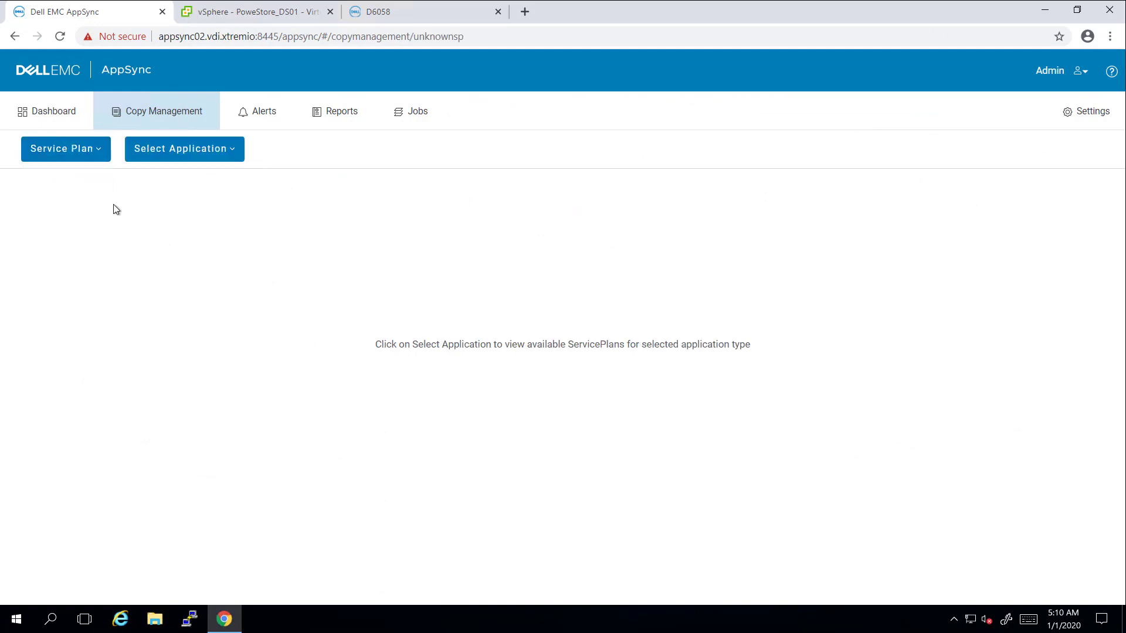
click(208, 156)
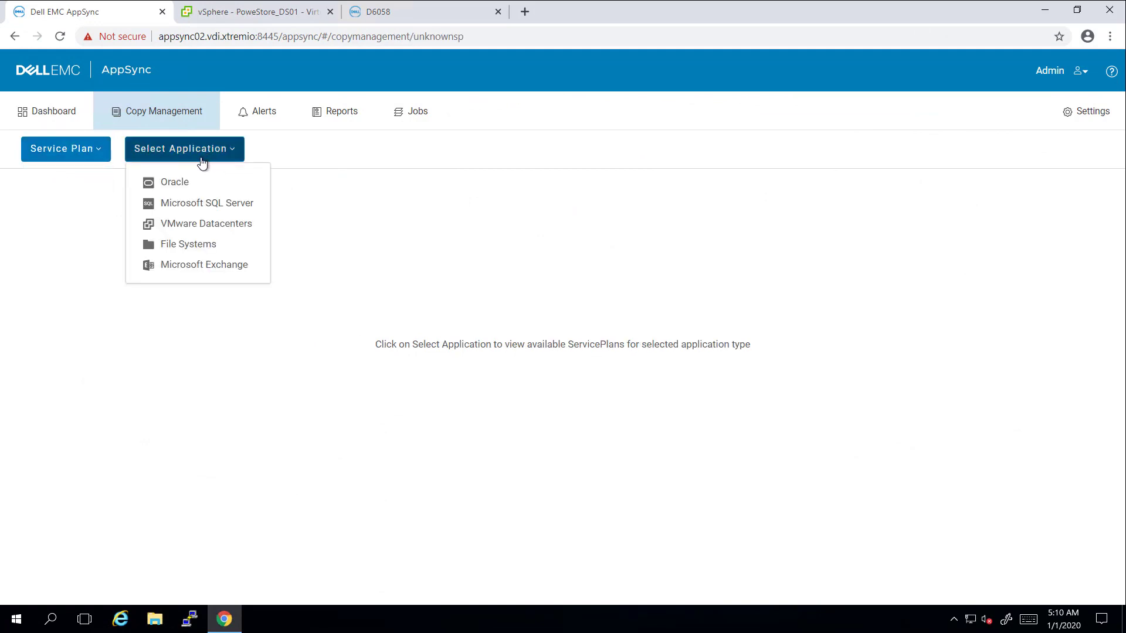
click(198, 228)
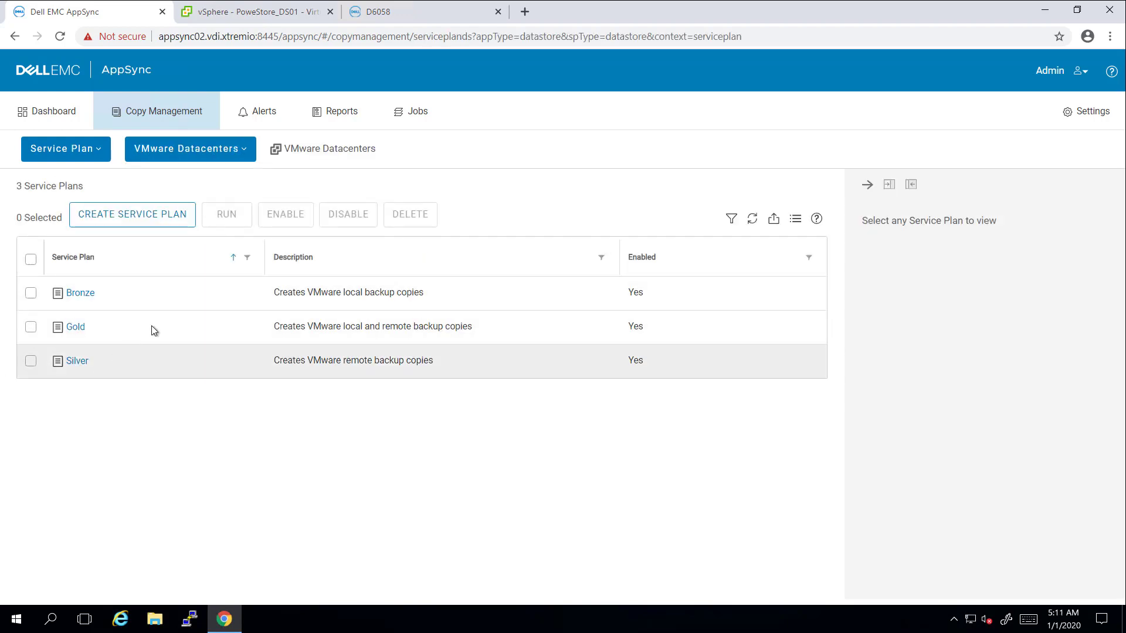
click(31, 293)
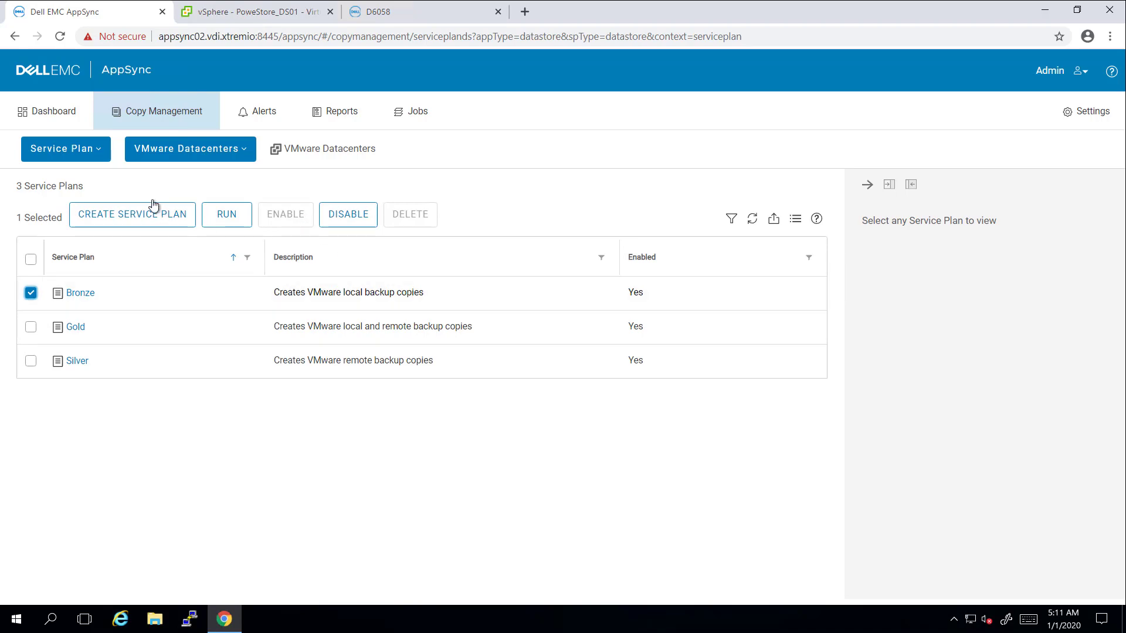
Start a new service plan using Bronze as the template.
click(151, 218)
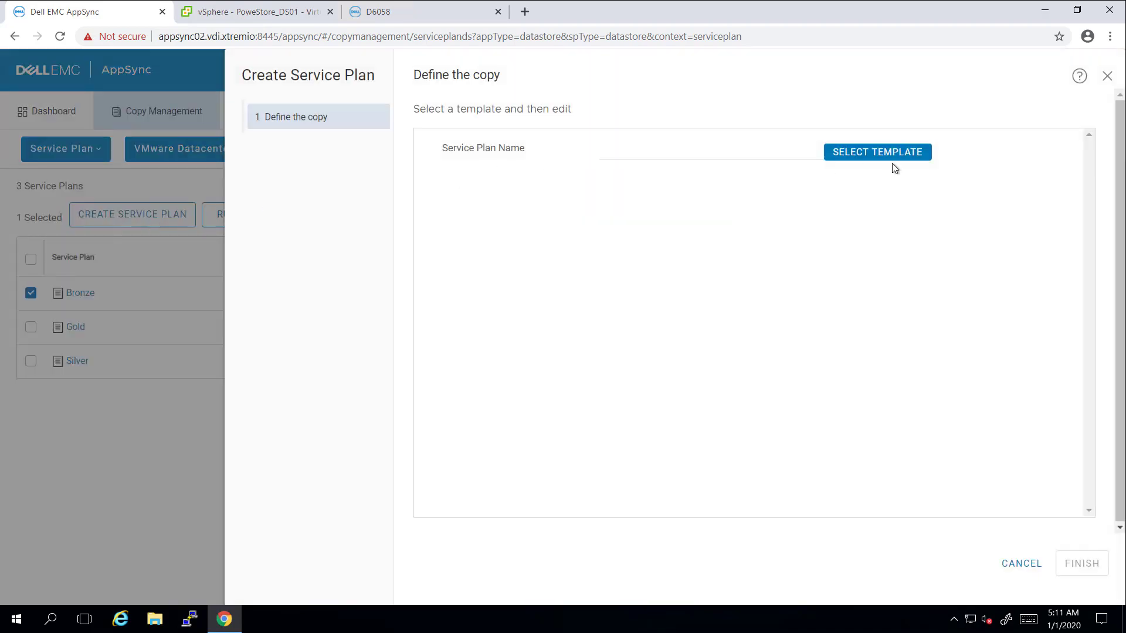
click(886, 156)
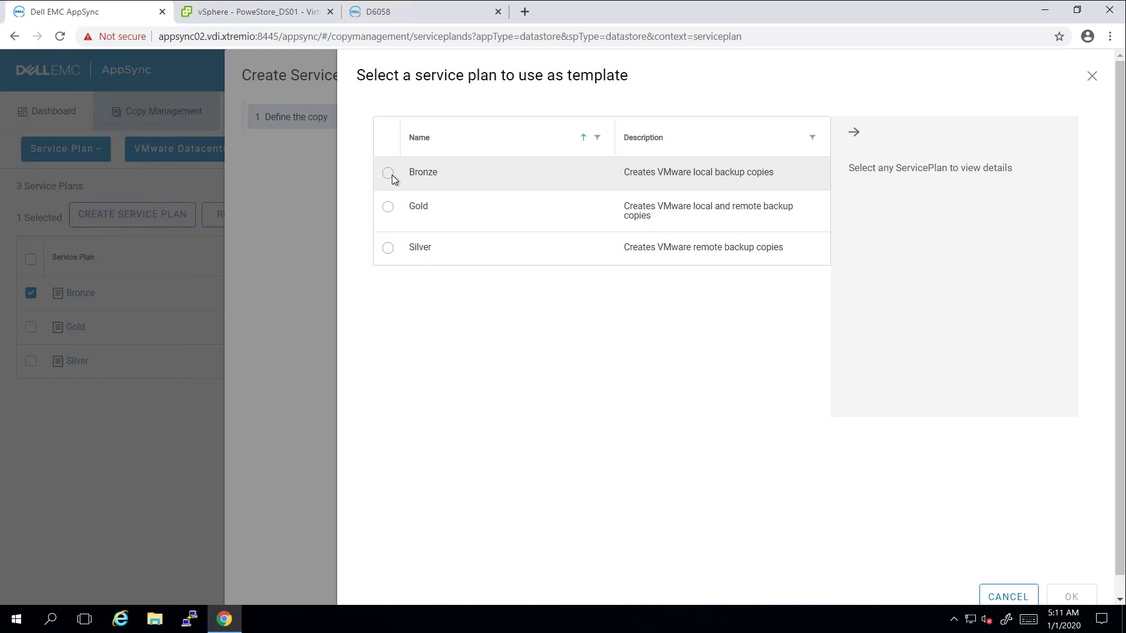
click(393, 179)
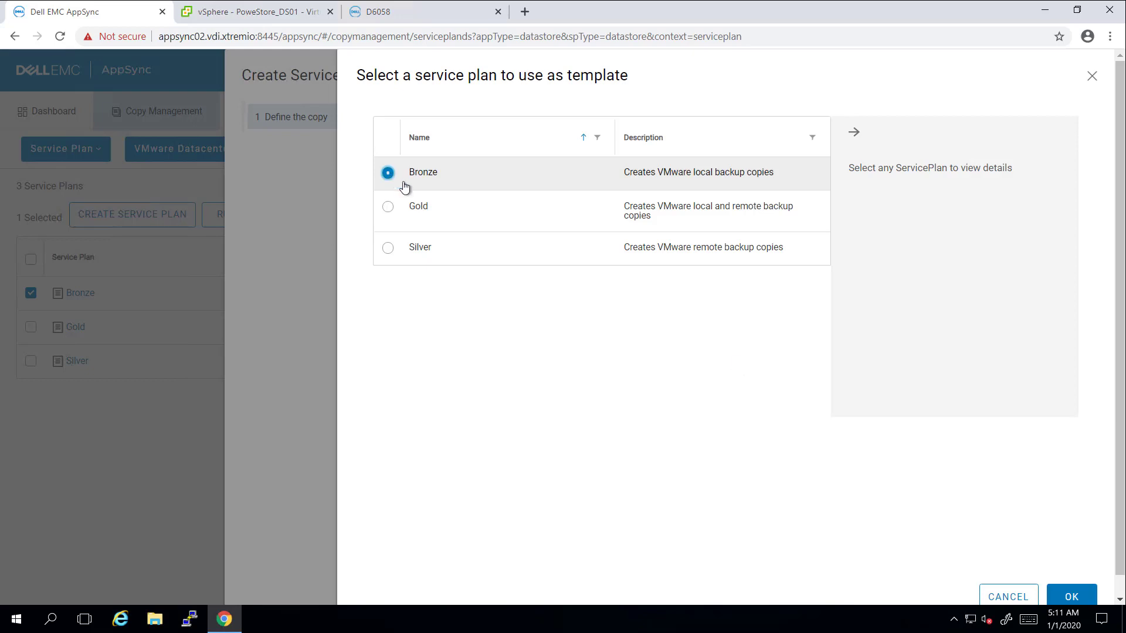
click(1067, 597)
Name the plan PowerStore_Local and continue to the copy creation options.
click(610, 151)
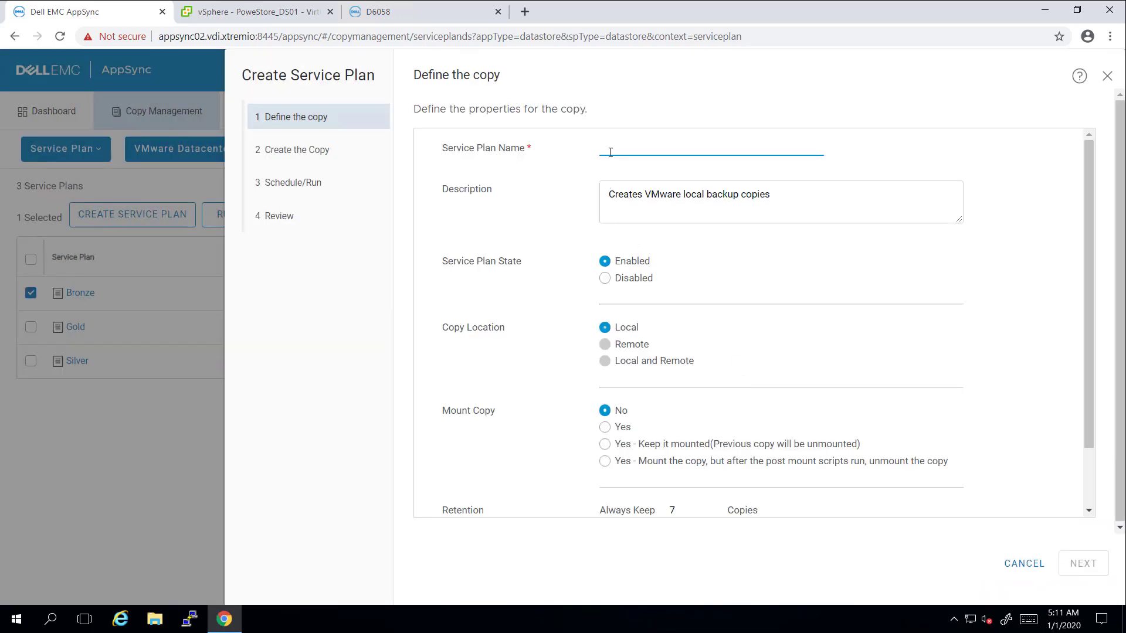
text(PowerStore)
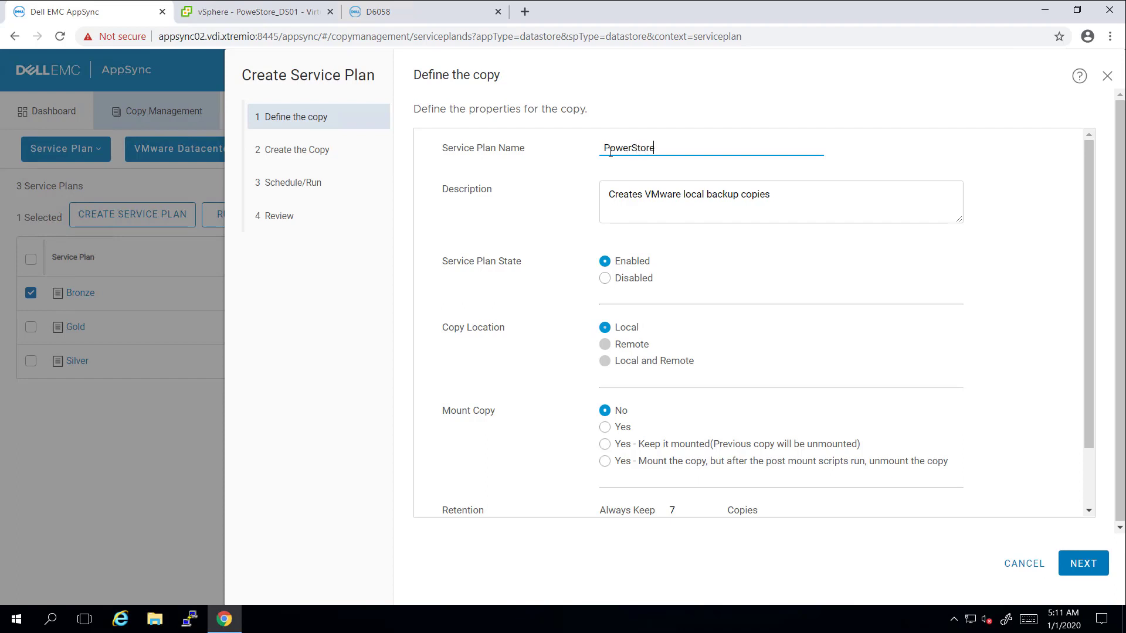
text(_Local)
scroll(876, 341, down, 2)
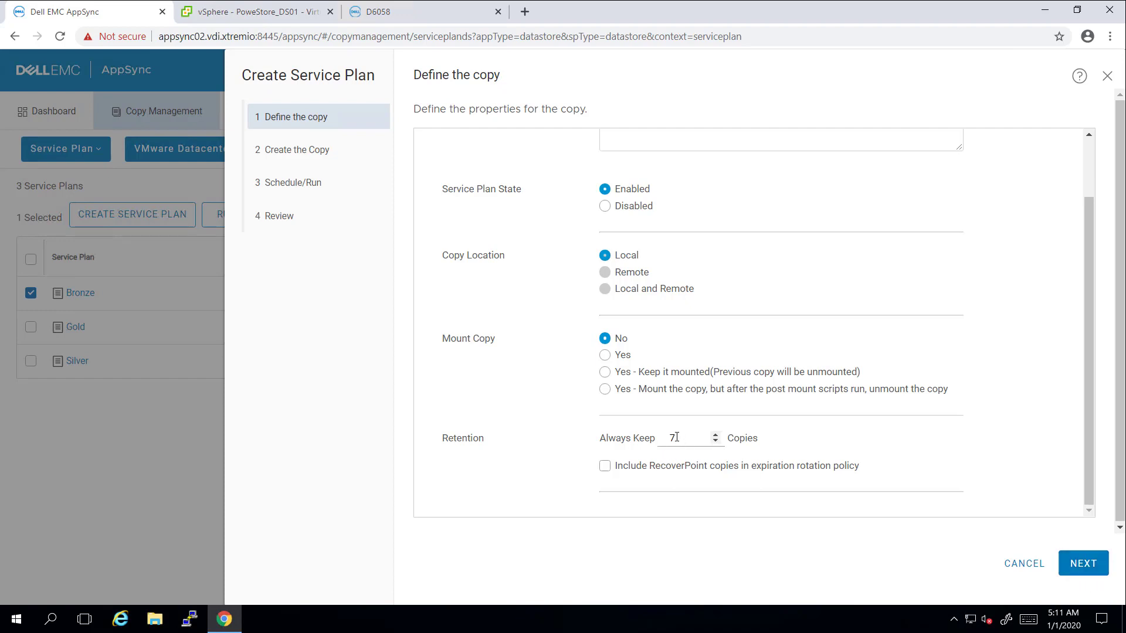
click(1082, 564)
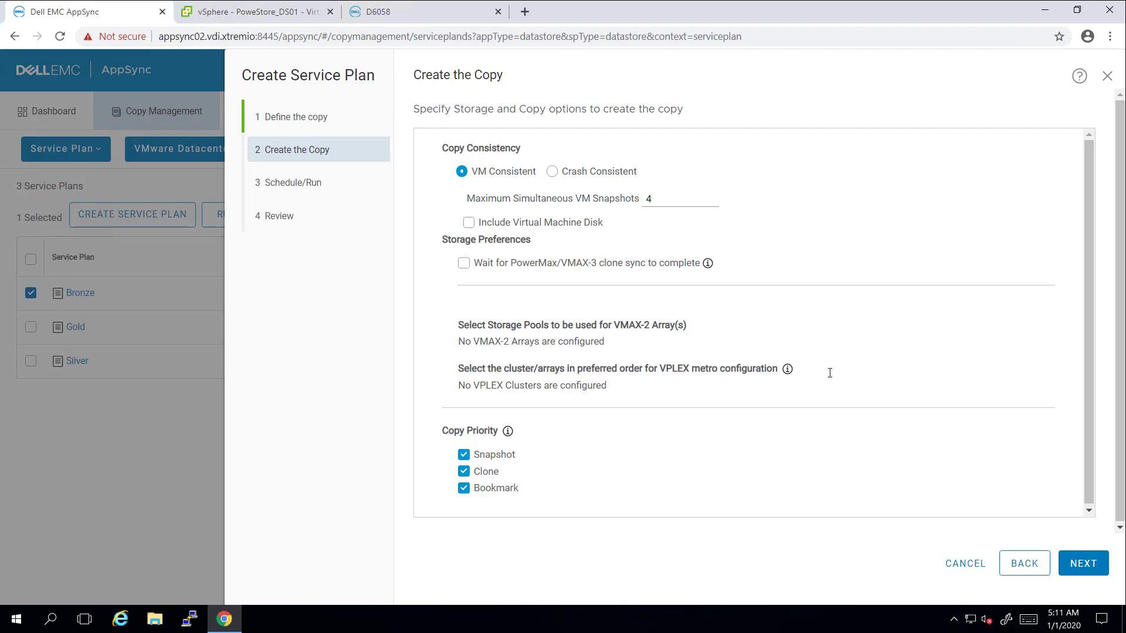
Schedule PowerStore_Local at a frequency of every 30 minutes, then review and finish the plan.
click(1081, 563)
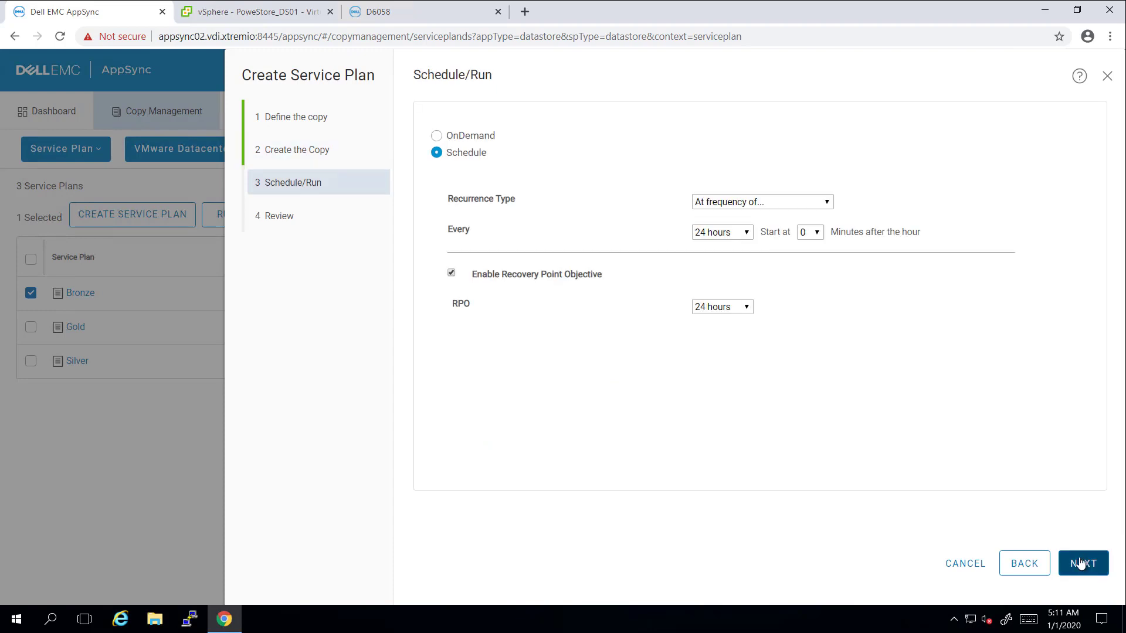
click(722, 202)
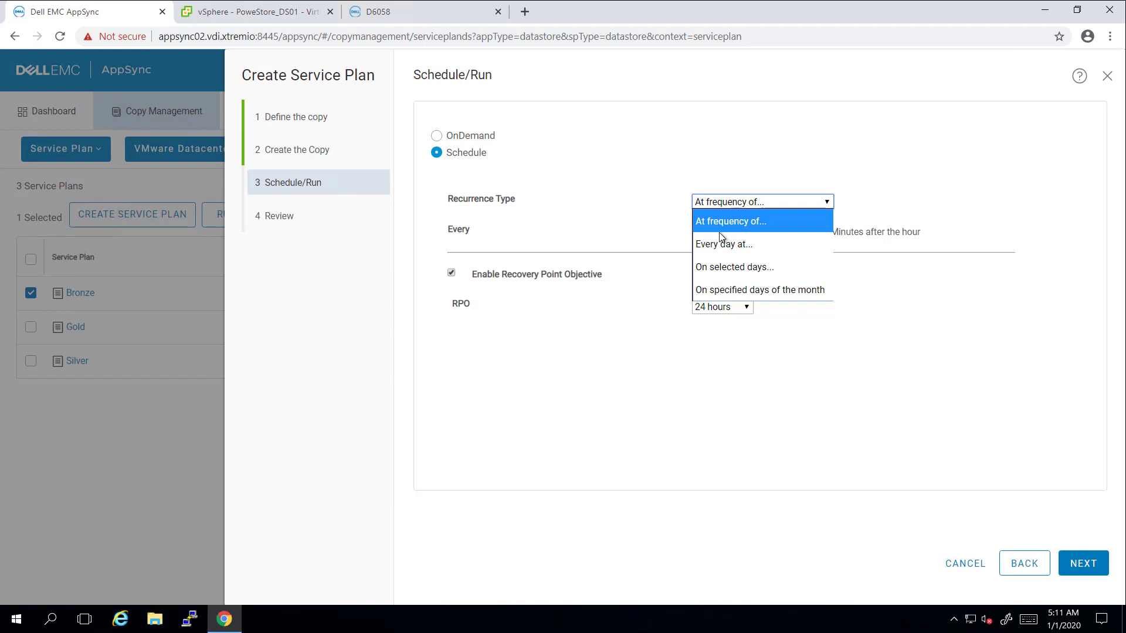
click(722, 243)
click(700, 202)
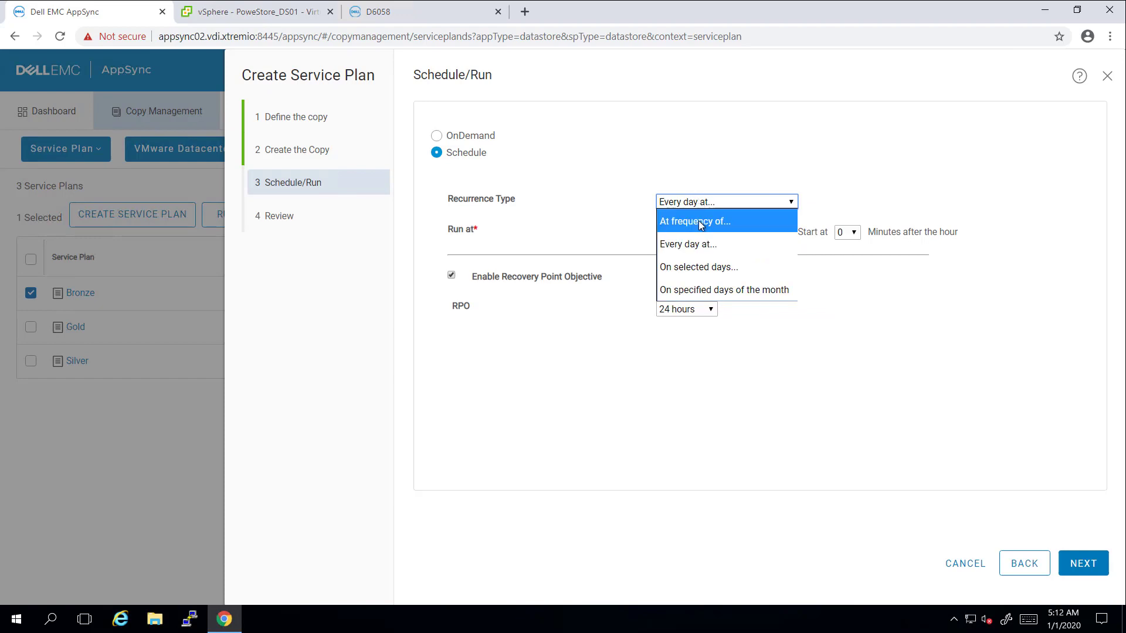
click(704, 222)
click(703, 235)
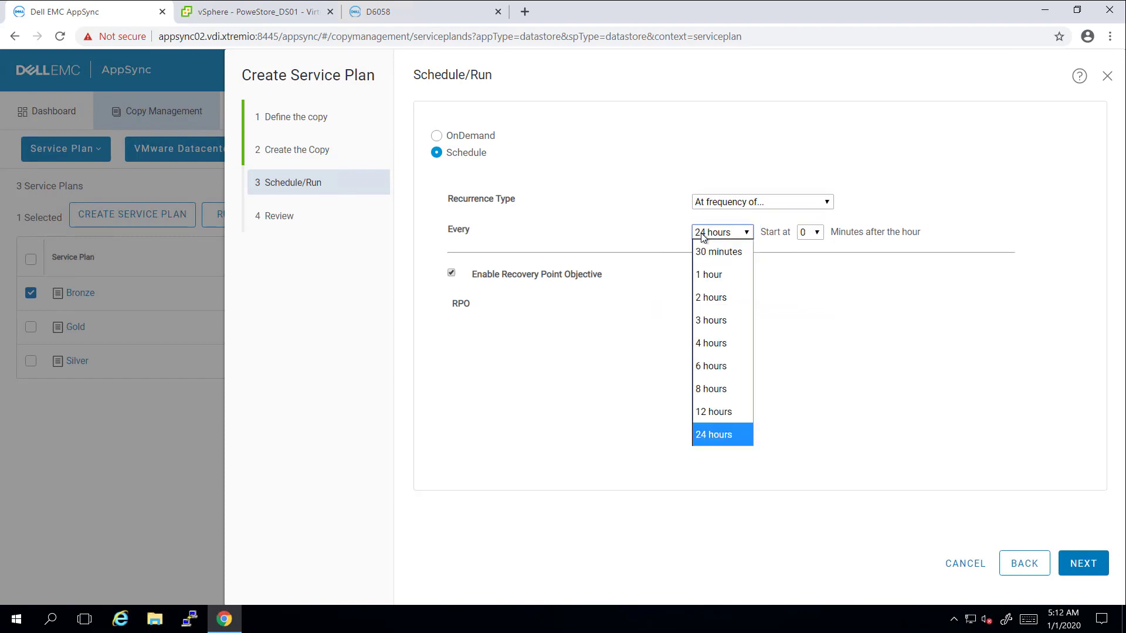
click(711, 253)
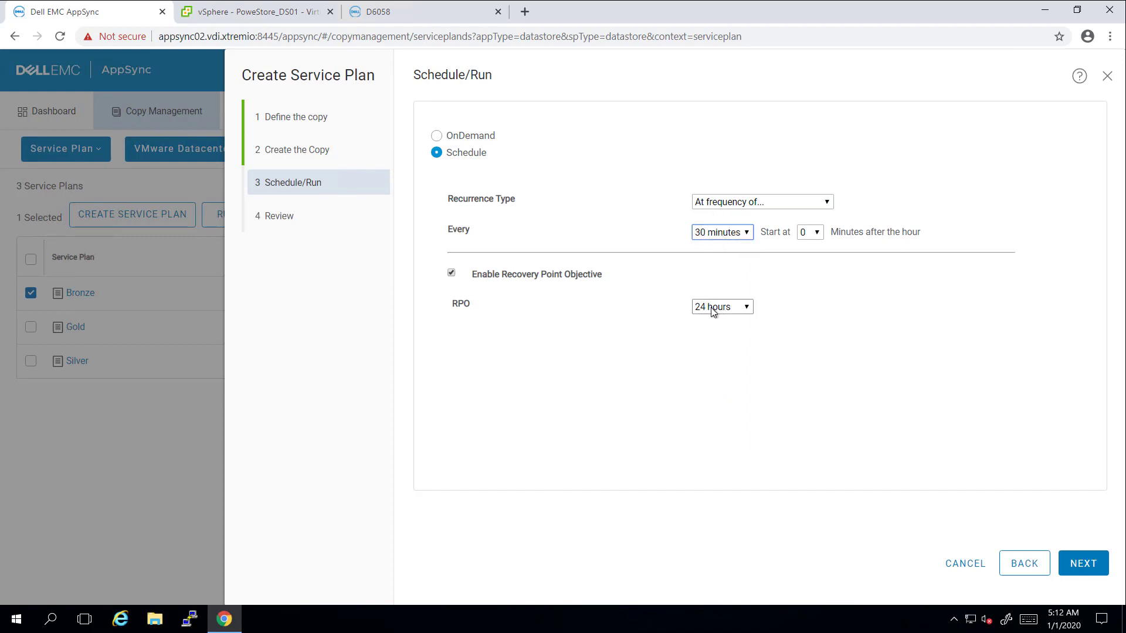
click(1077, 568)
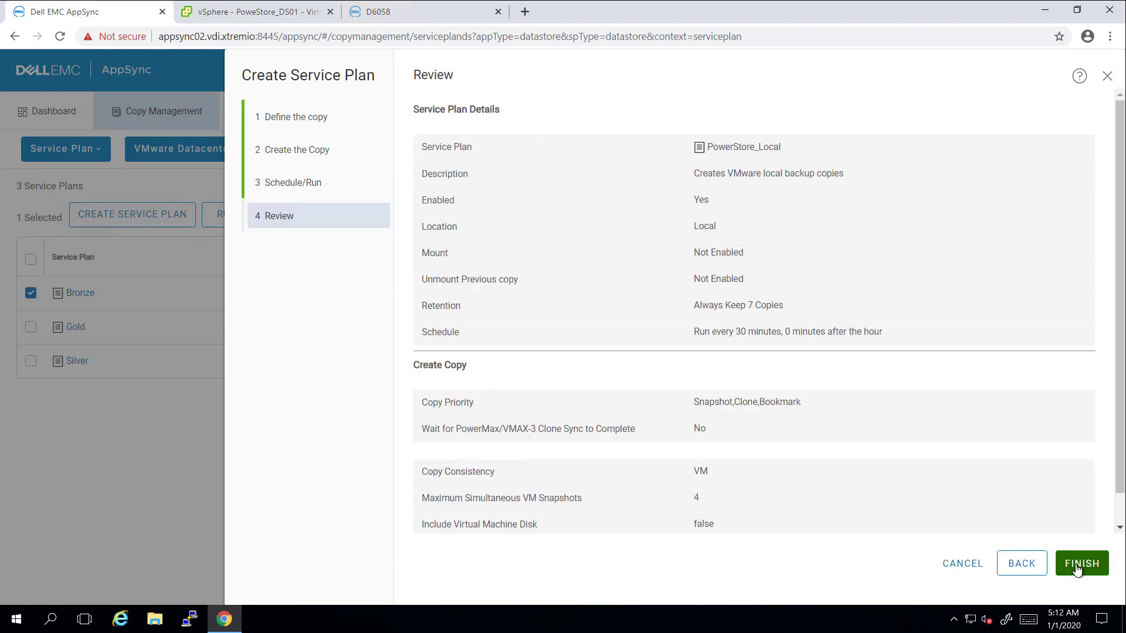
click(1078, 564)
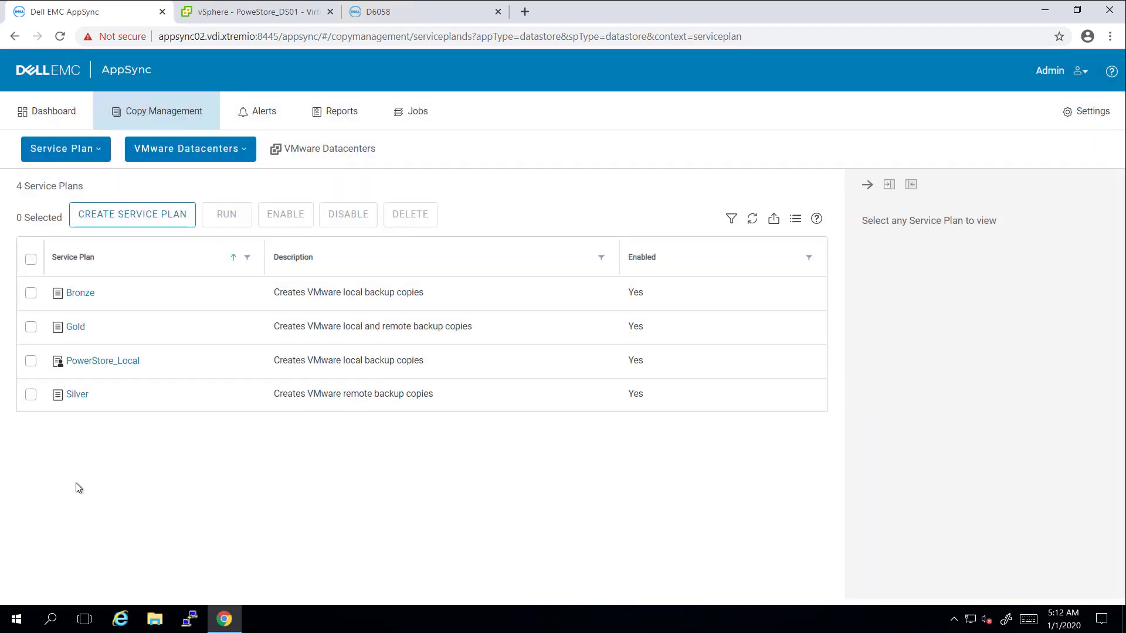
Switch Copy Management to the Copies view for VMware Datacenters, listing Prod-DC.
click(107, 366)
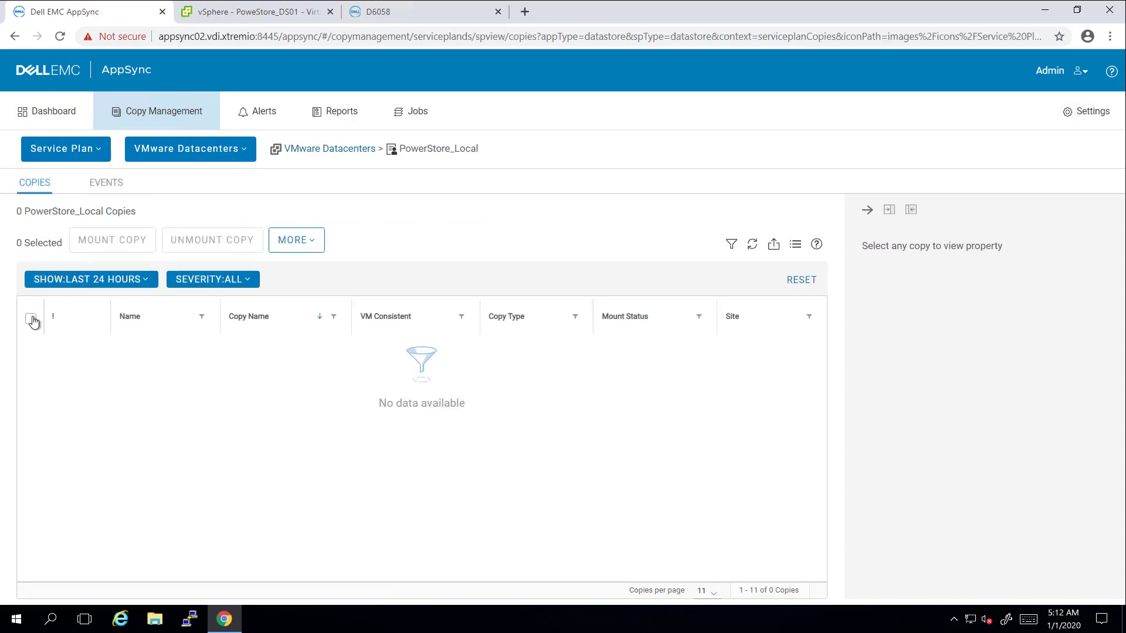
click(14, 37)
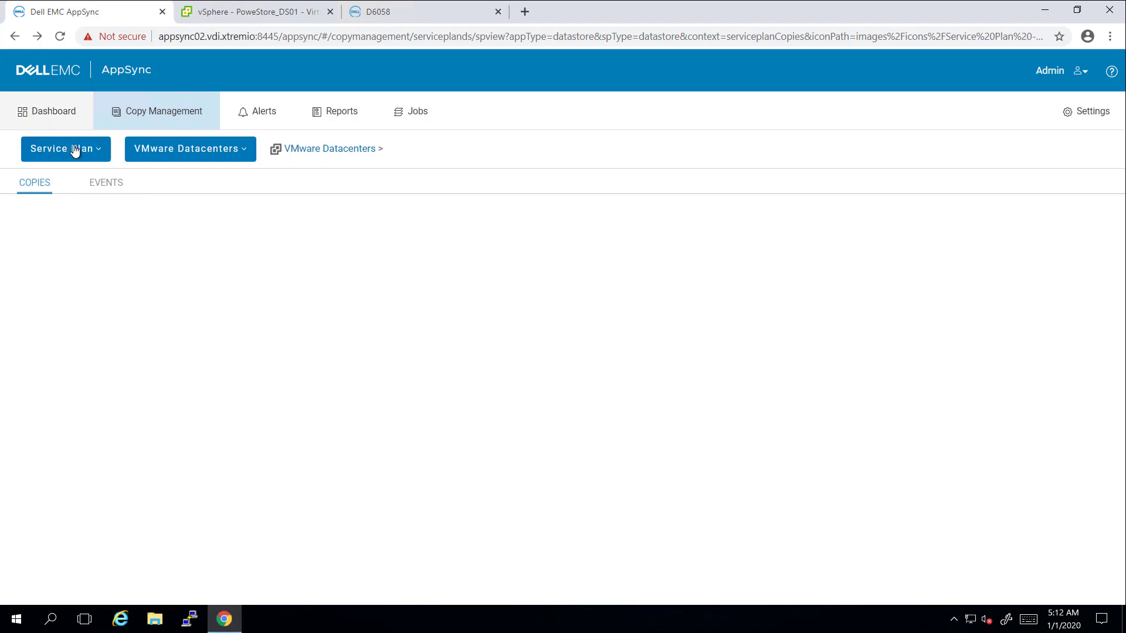
click(100, 150)
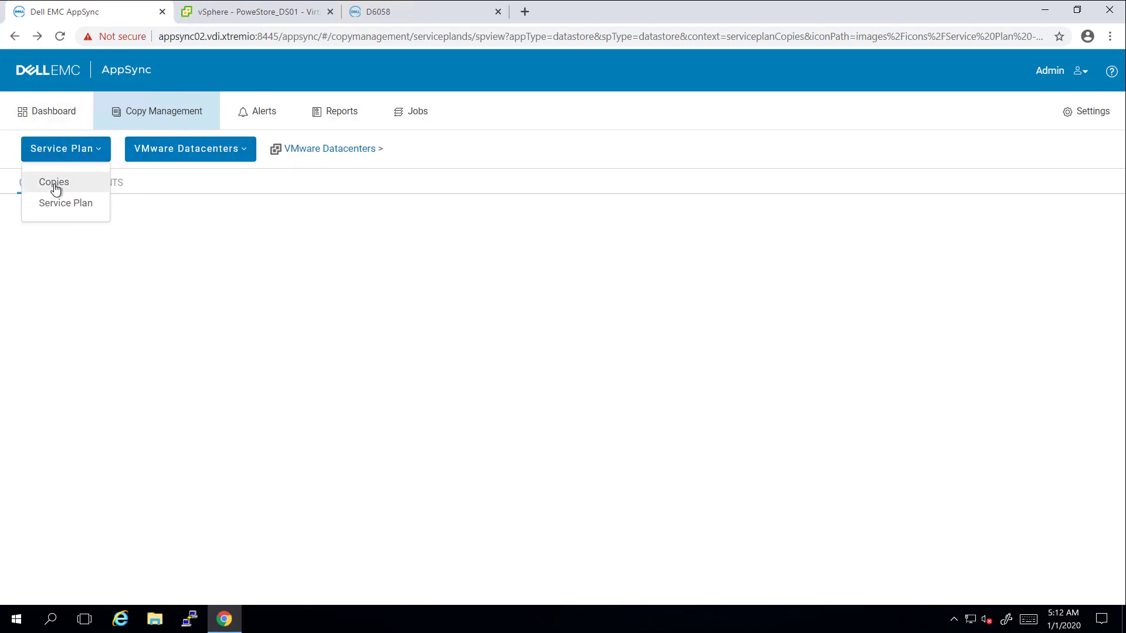
click(54, 186)
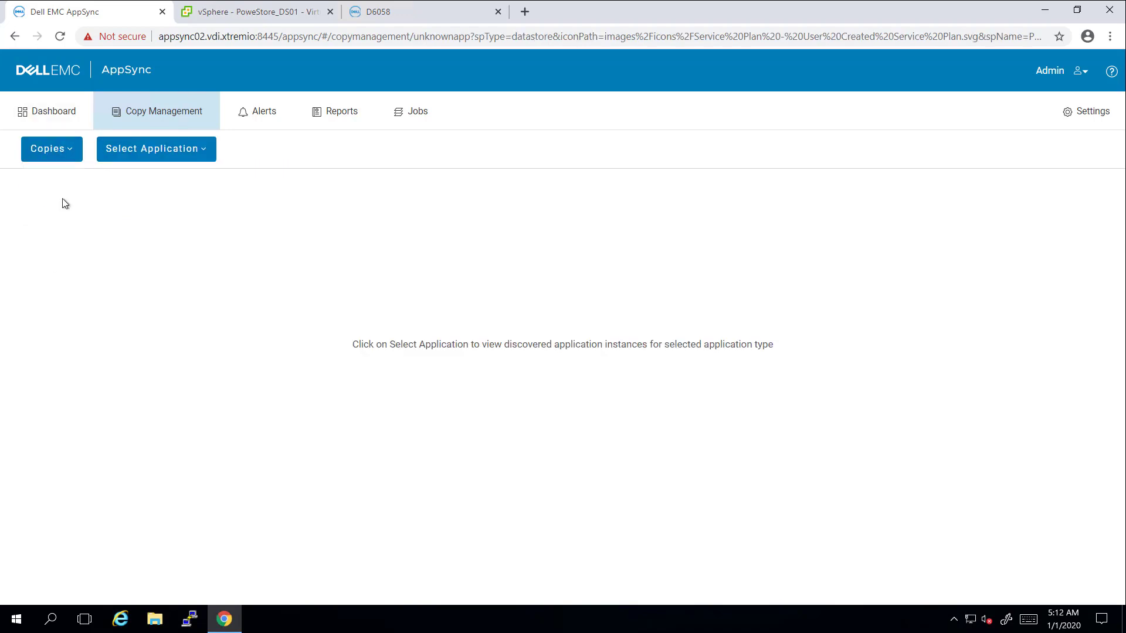
click(157, 160)
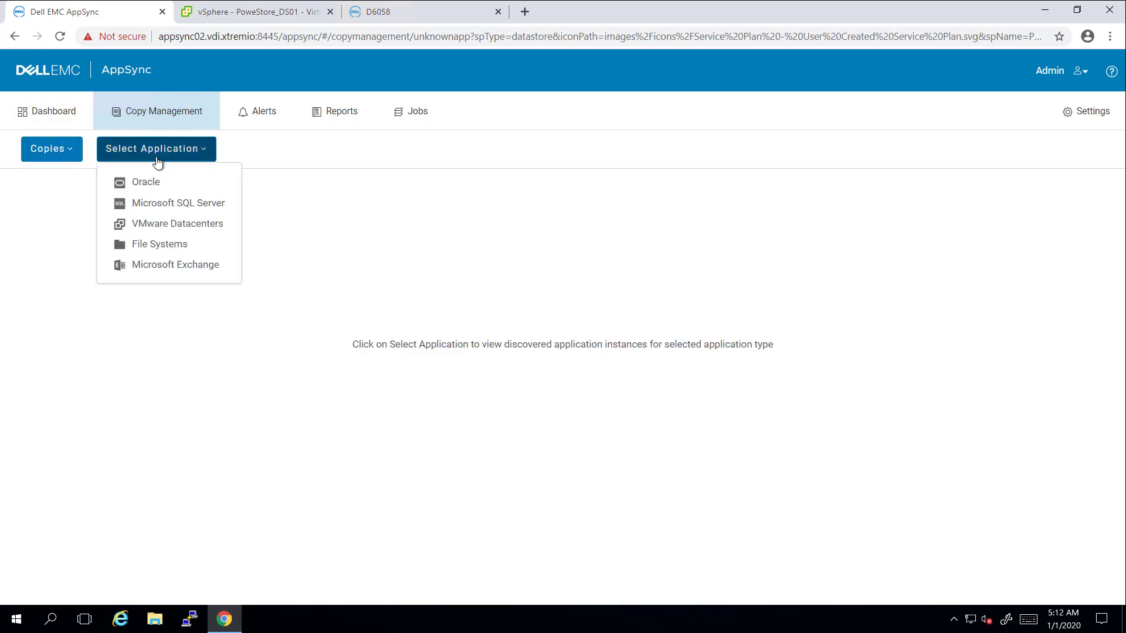
click(156, 226)
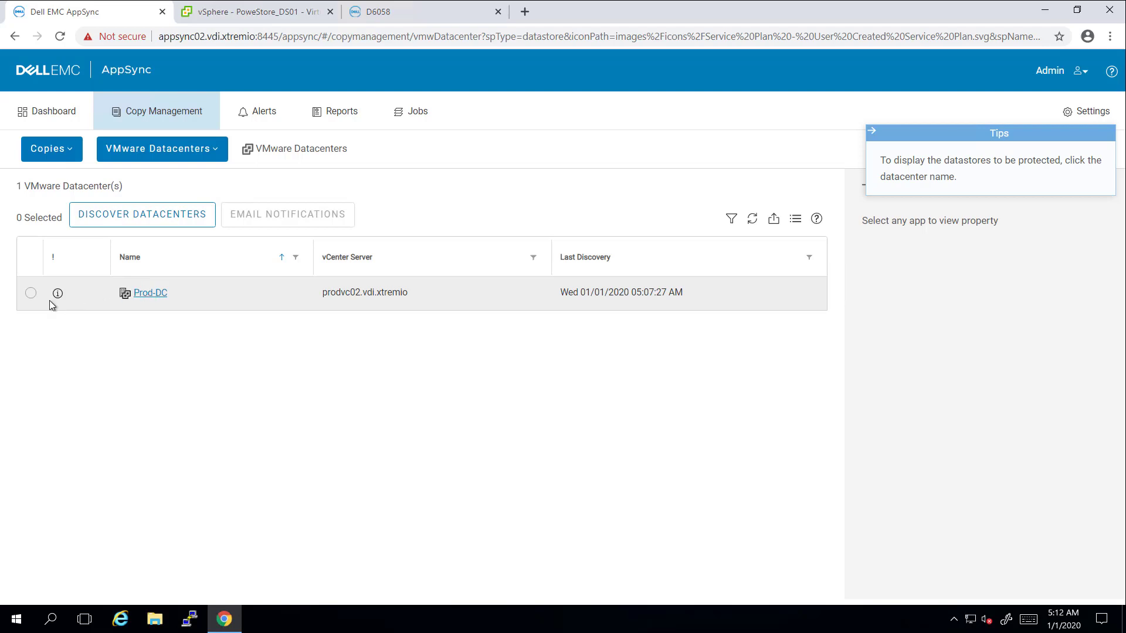
Open Prod-DC's datastores and run Discover Datastores.
click(31, 294)
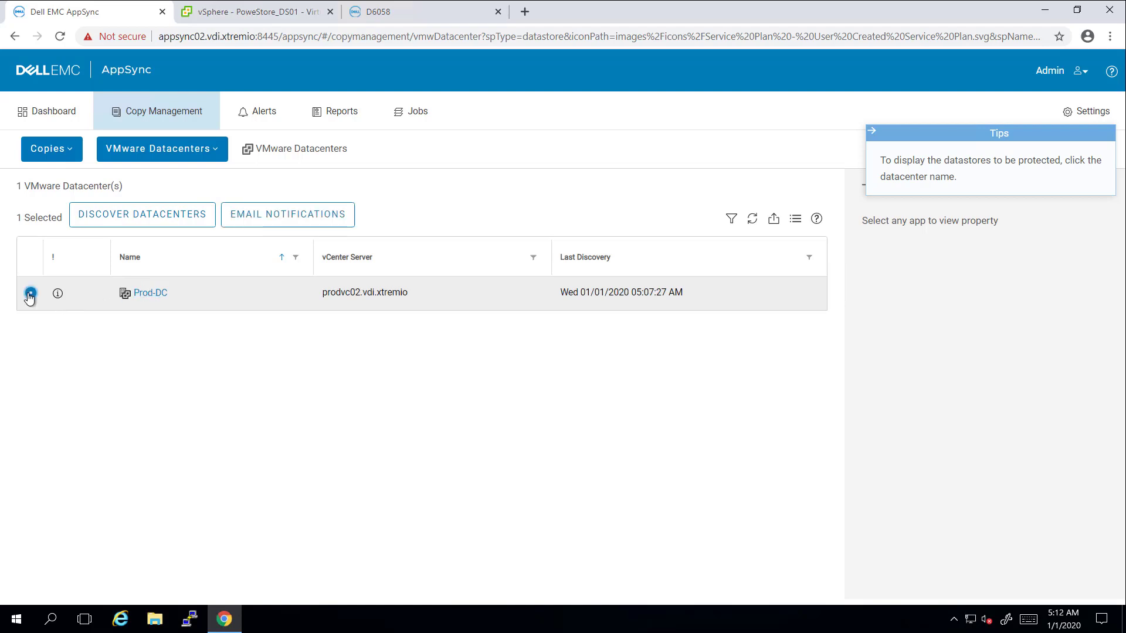
click(144, 295)
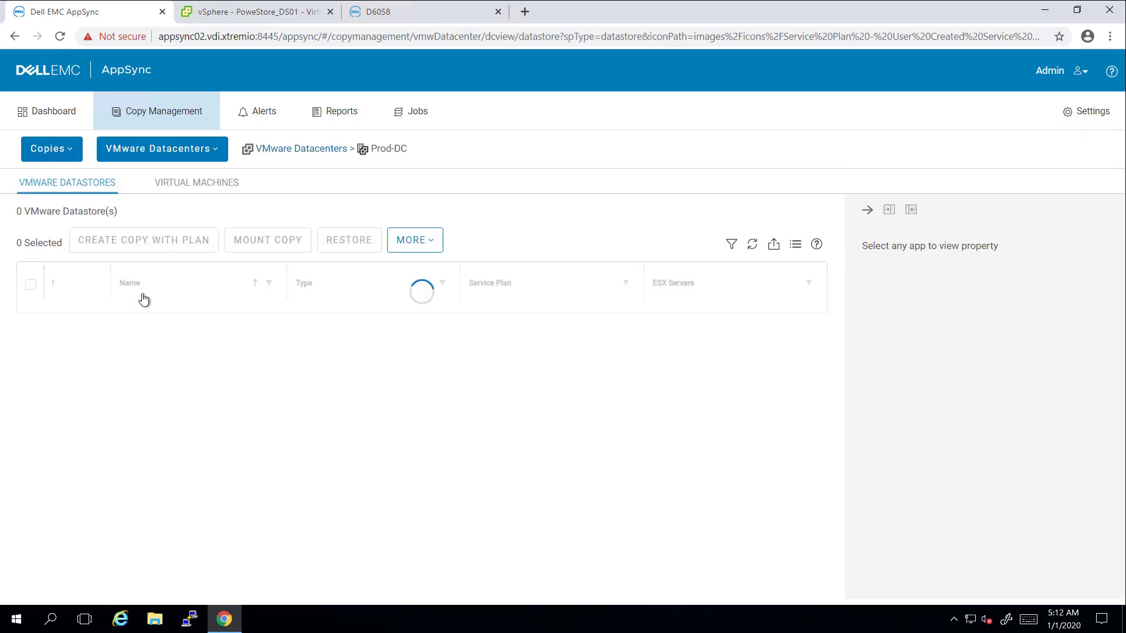
click(426, 241)
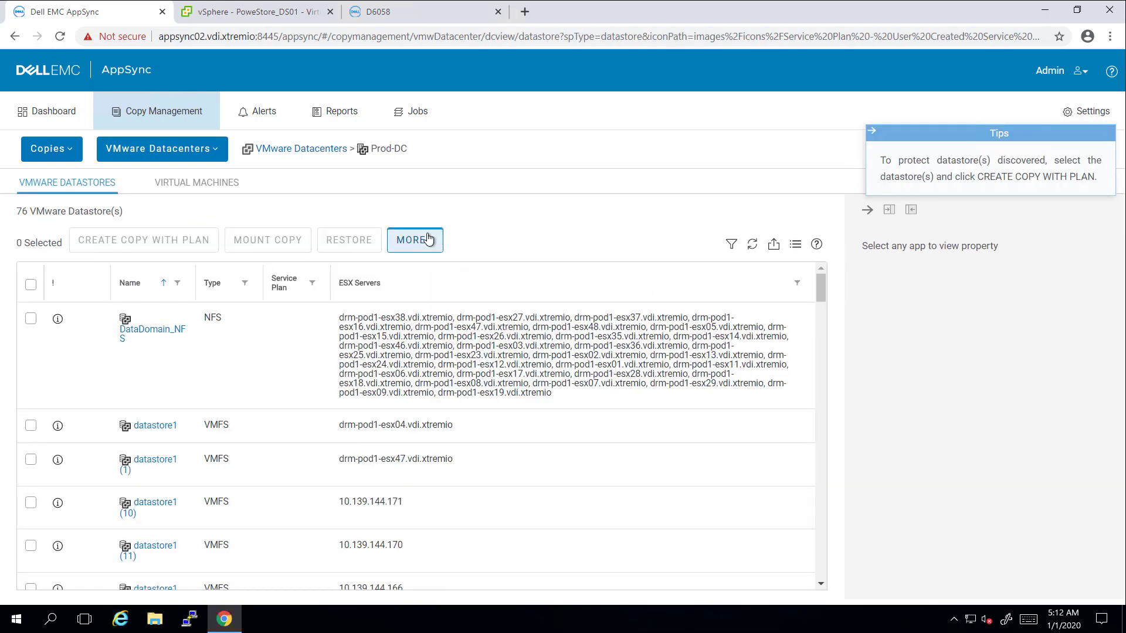
click(437, 279)
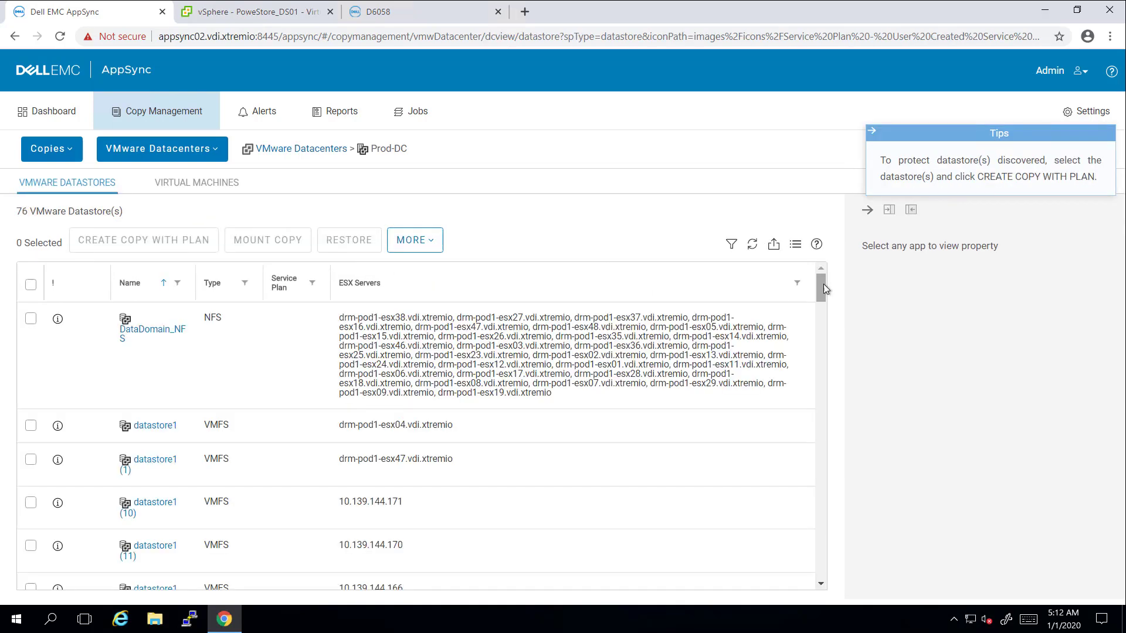
Select the PowerStore_DS01 datastore for protection.
drag(821, 284, 874, 524)
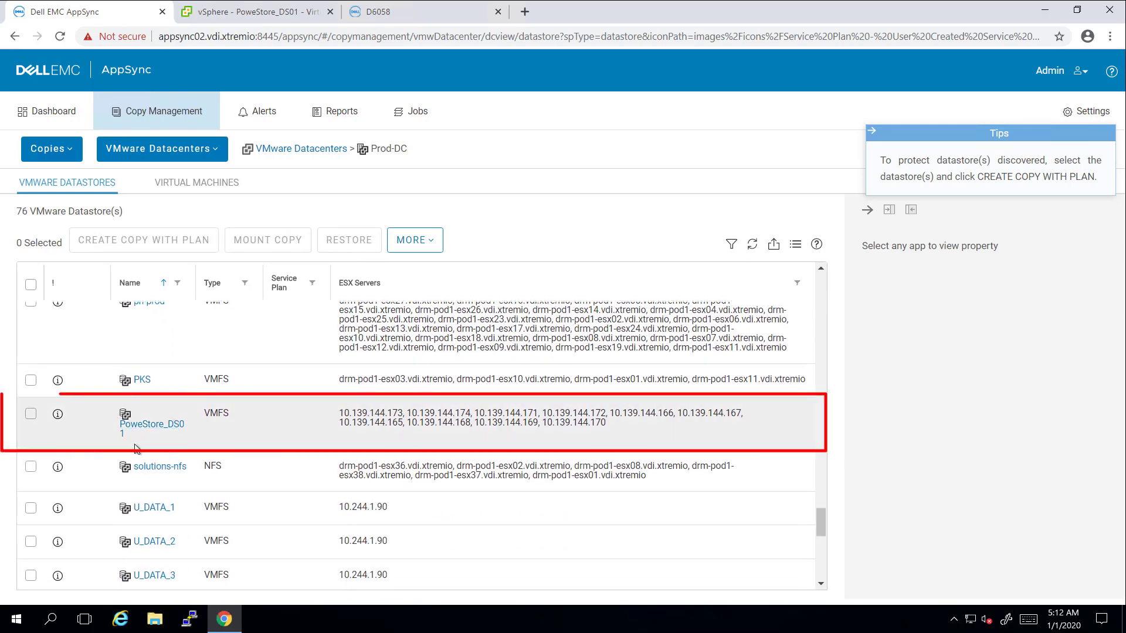
click(30, 414)
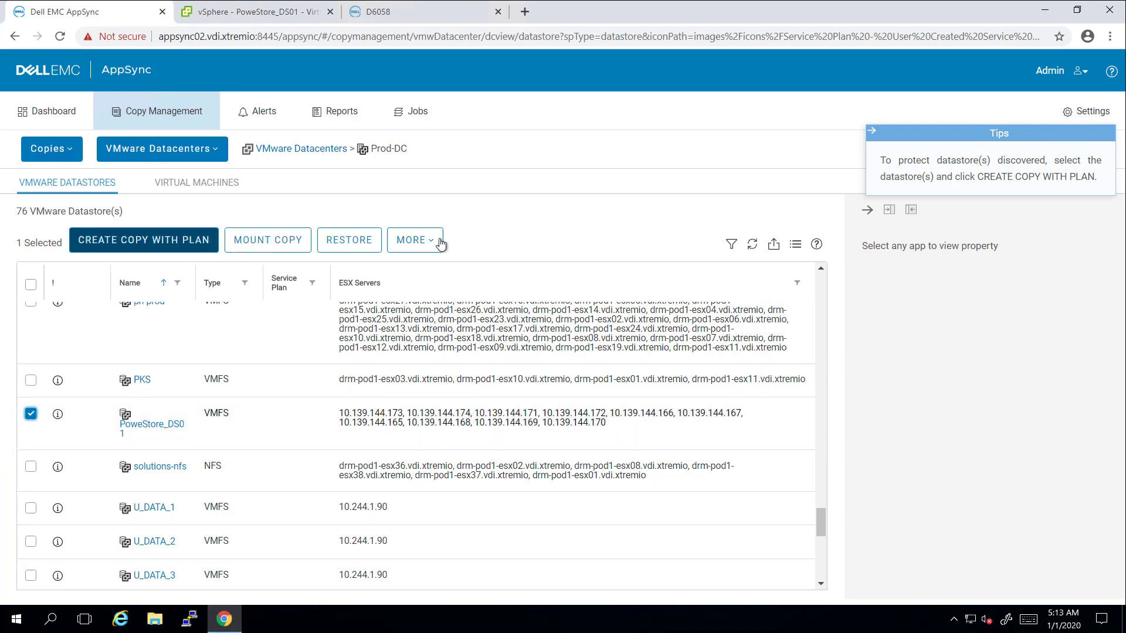
click(419, 245)
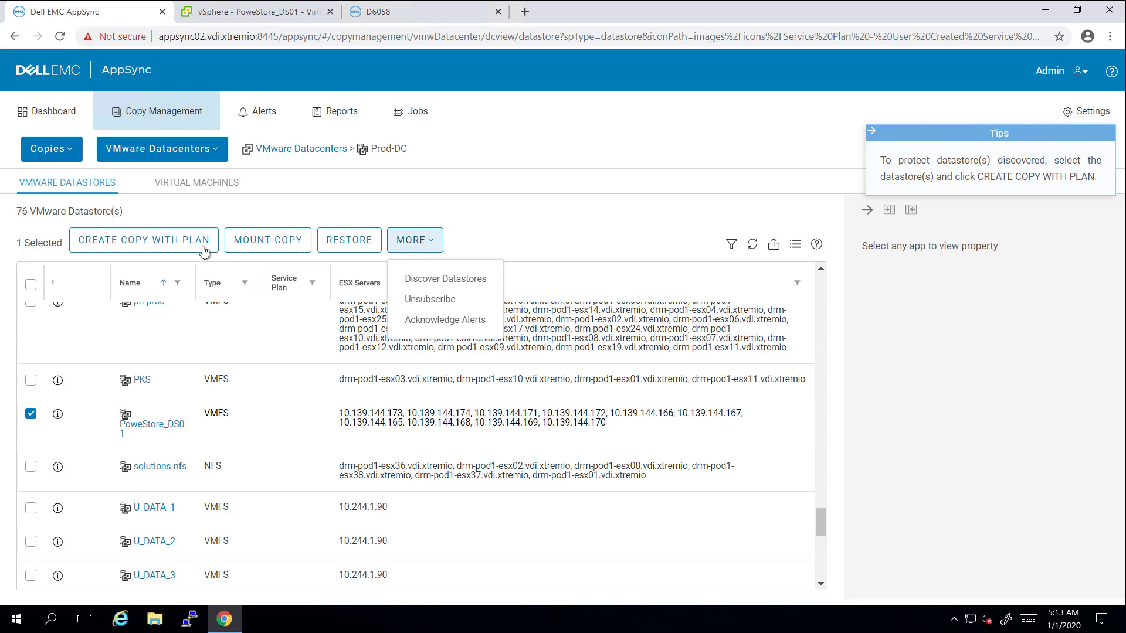
Create a copy of PowerStore_DS01 with the PowerStore_Local service plan and finish the wizard.
click(173, 245)
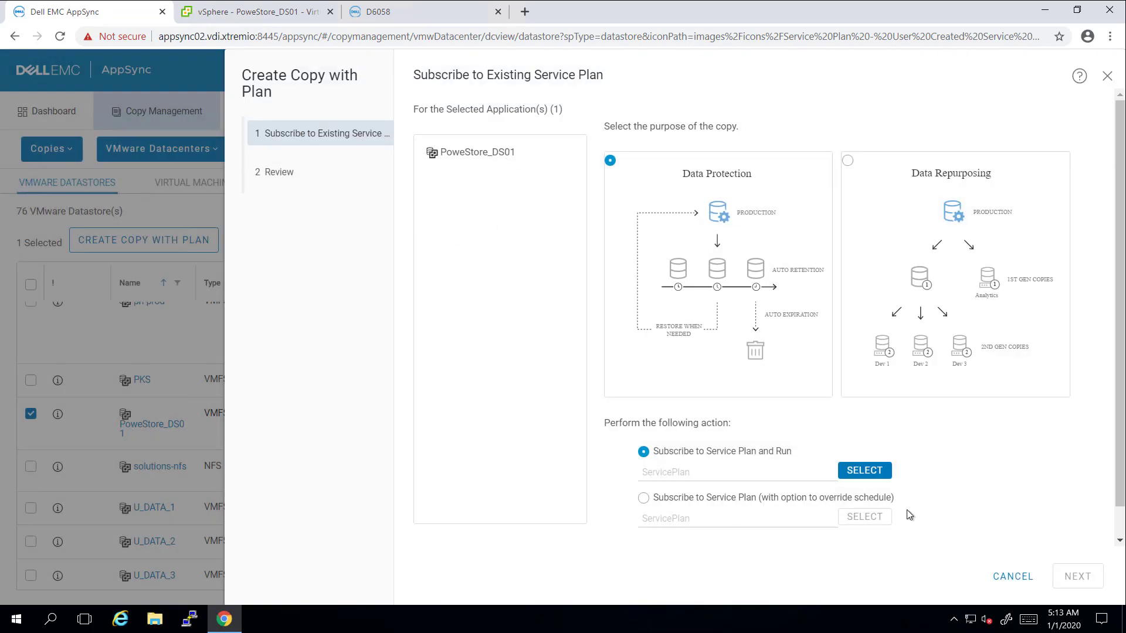
click(851, 472)
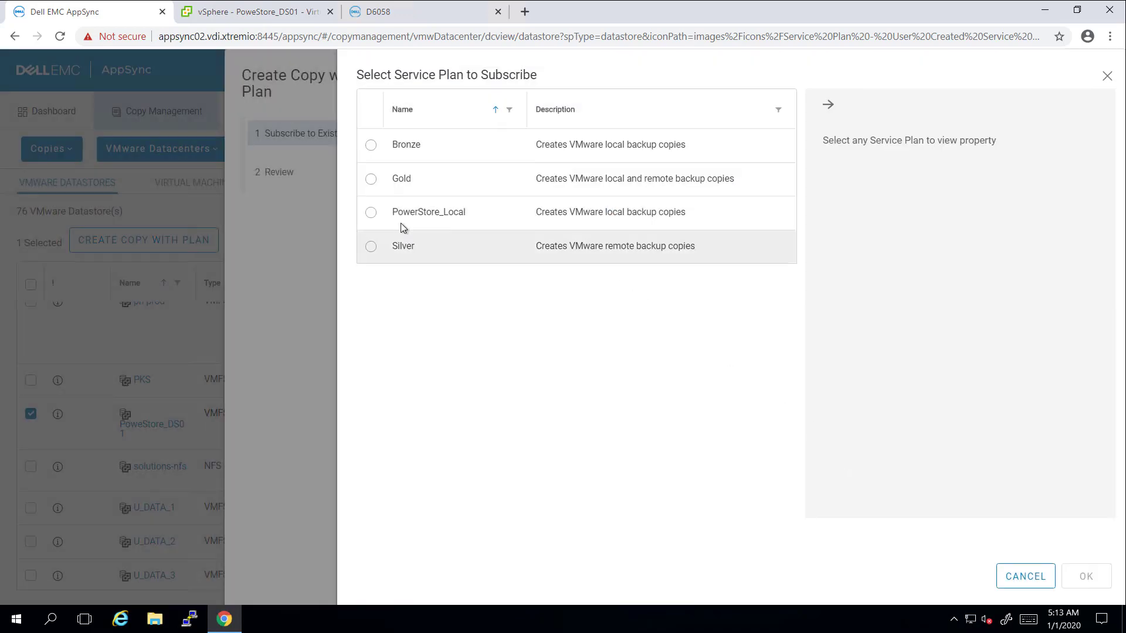
click(370, 212)
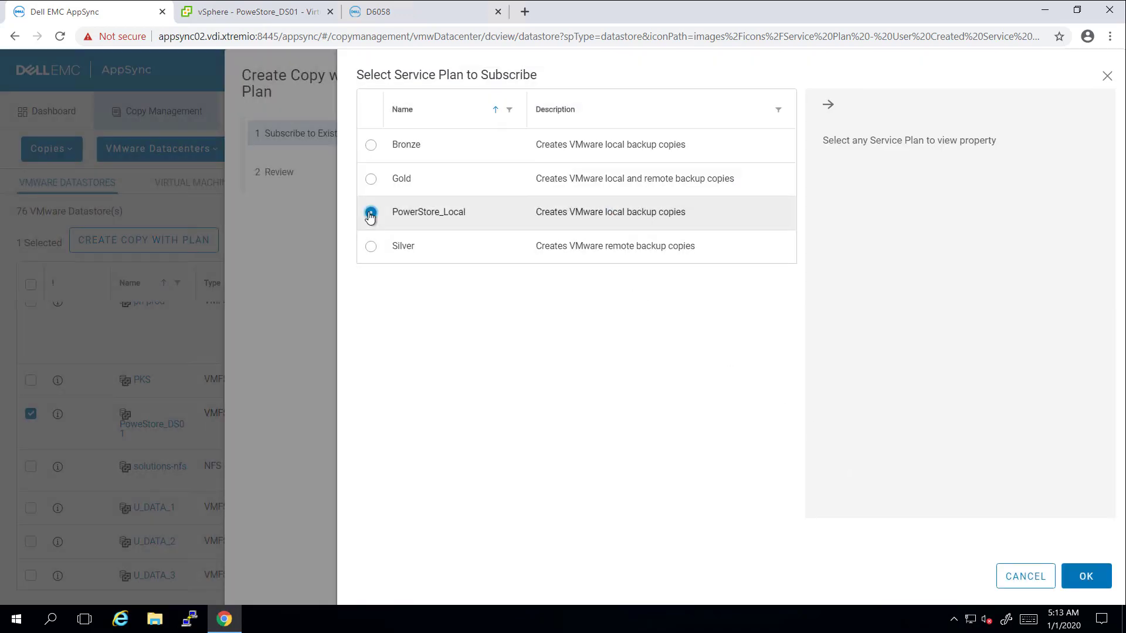
click(1085, 575)
click(1077, 577)
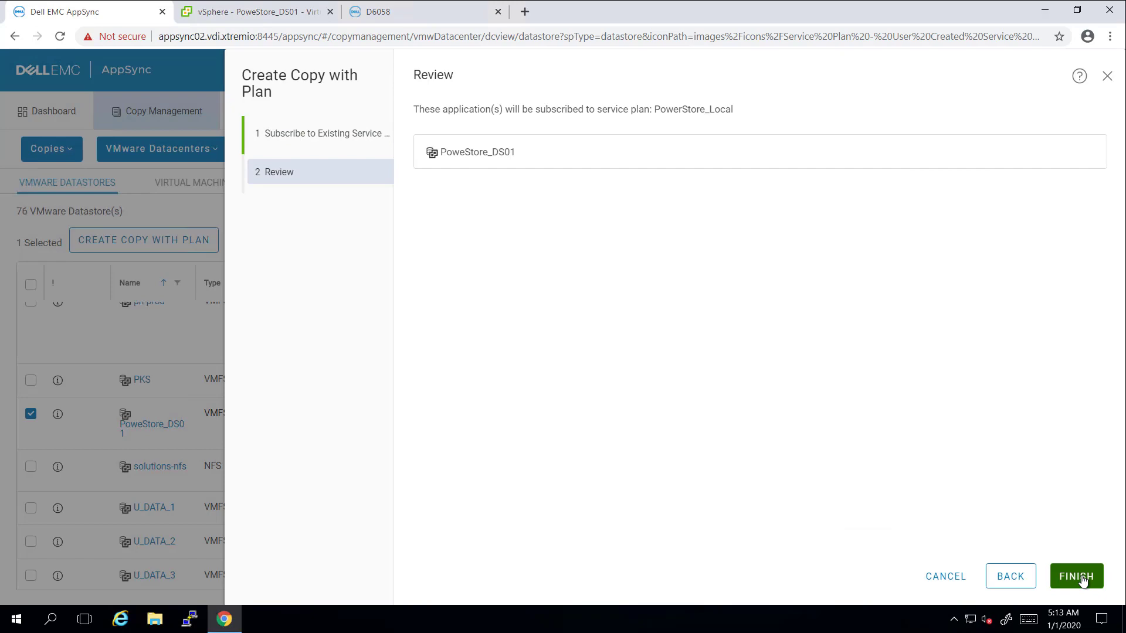
click(1082, 578)
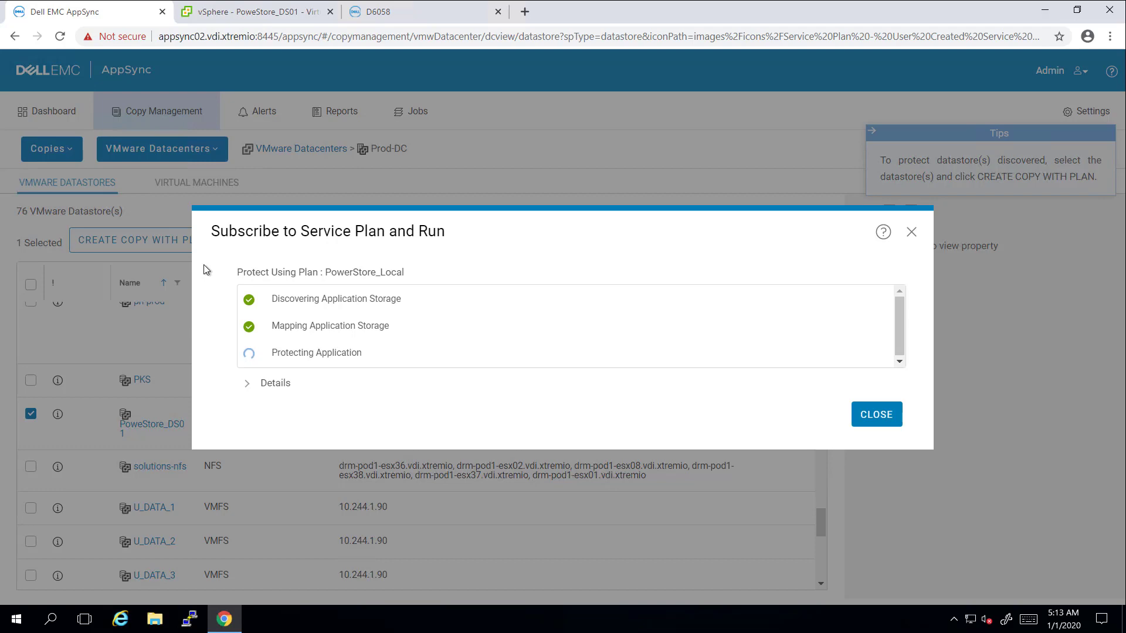
Open the PowerStore_DS01 volume's Protection card to see its AppSync snapshot.
click(363, 15)
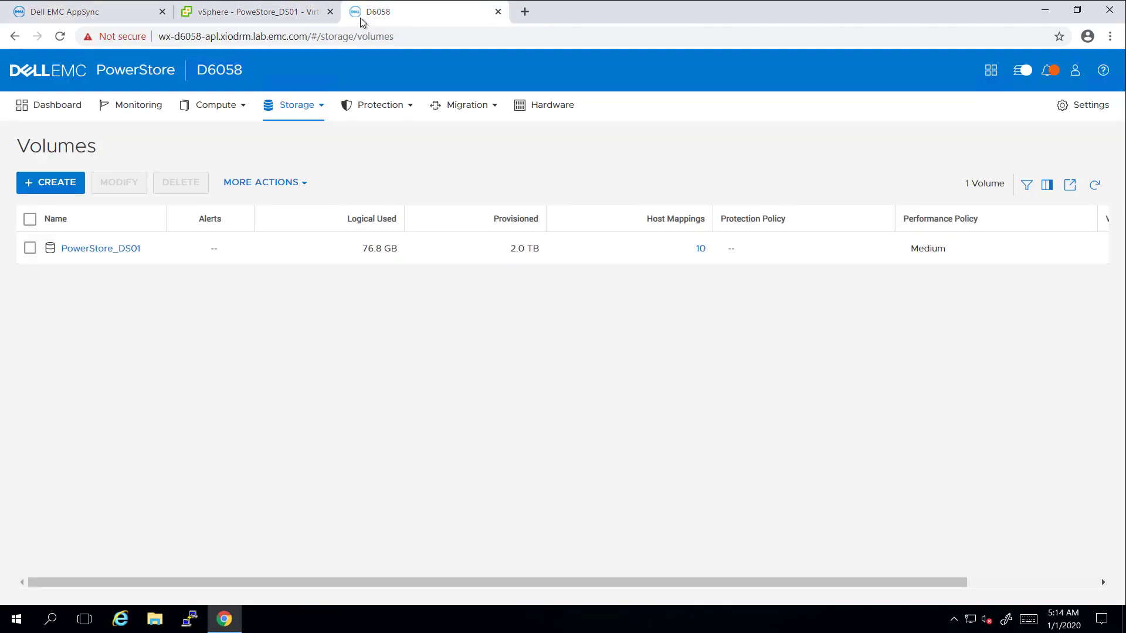
click(101, 249)
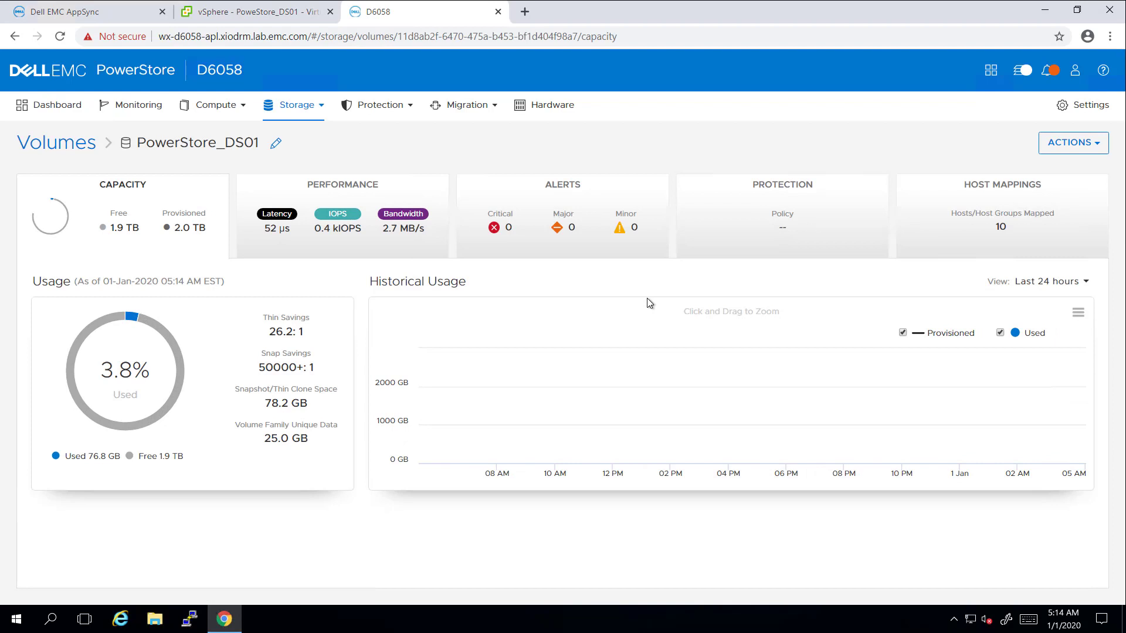
click(740, 225)
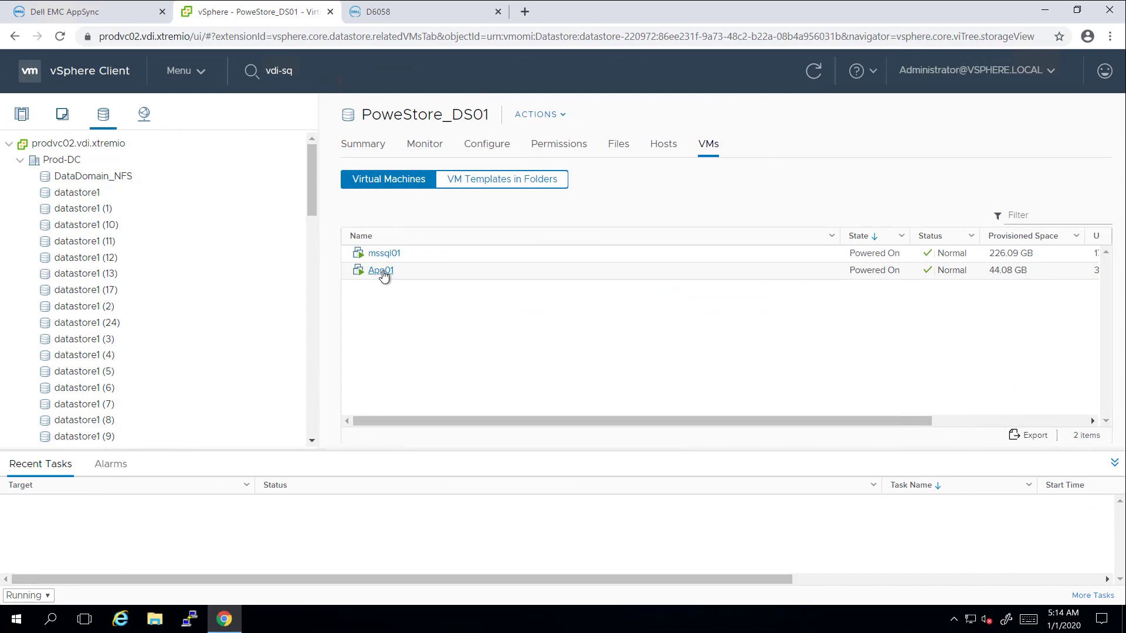
Open App01's Monitor > Tasks list to see its snapshot create and remove tasks.
click(383, 272)
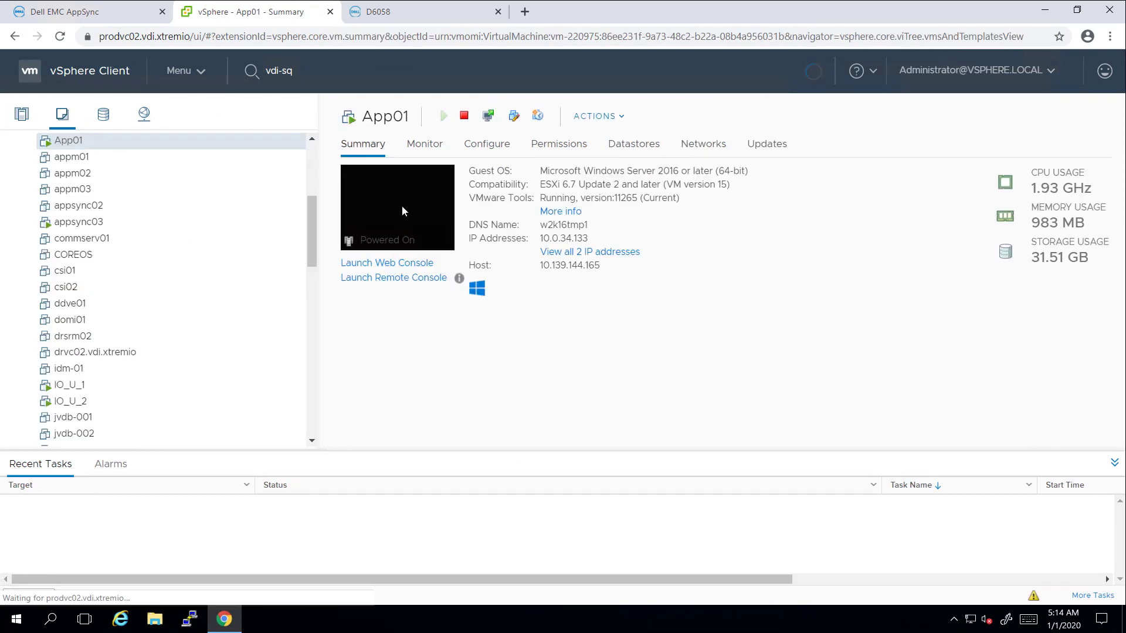
click(421, 151)
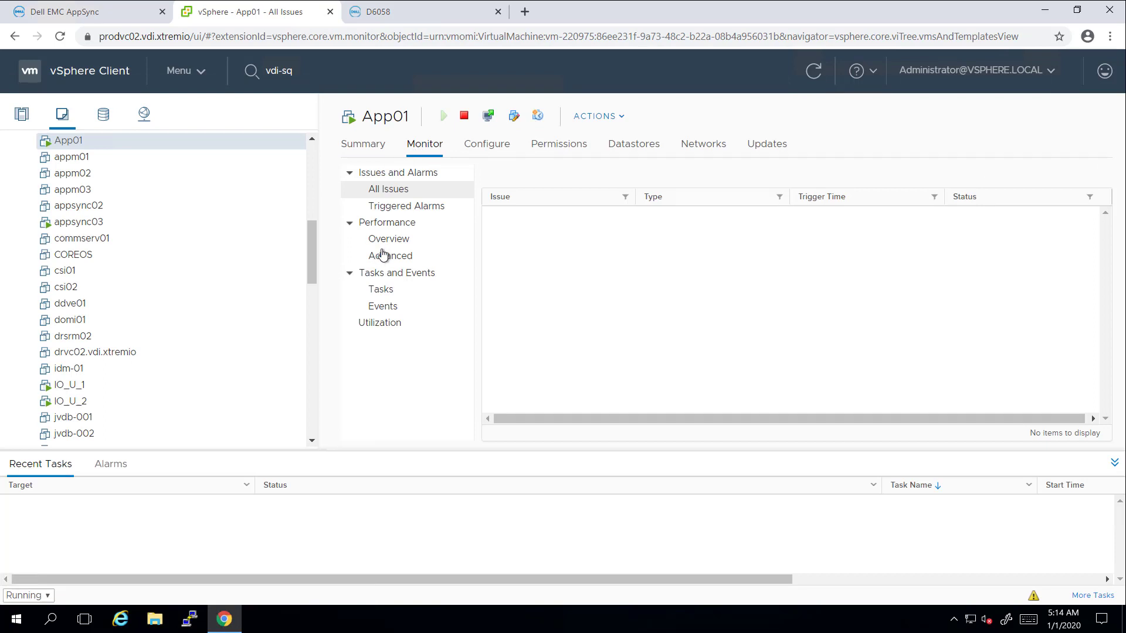
click(380, 290)
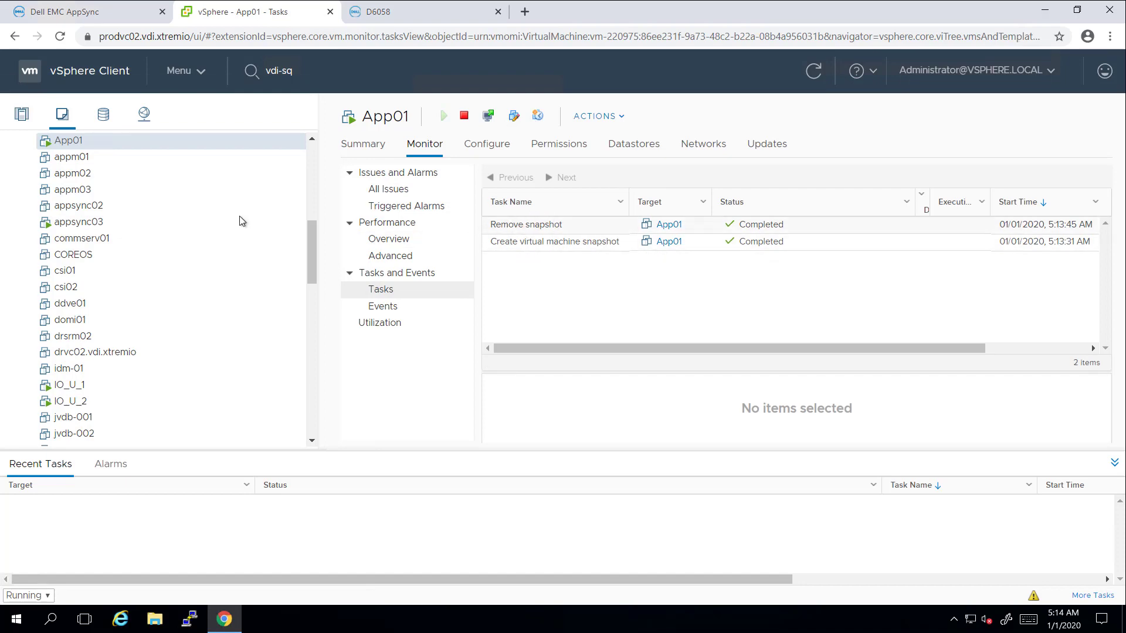
Start restoring PowerStore_DS01 from the 05:13:30 AM PowerStoreSnap copy.
click(82, 12)
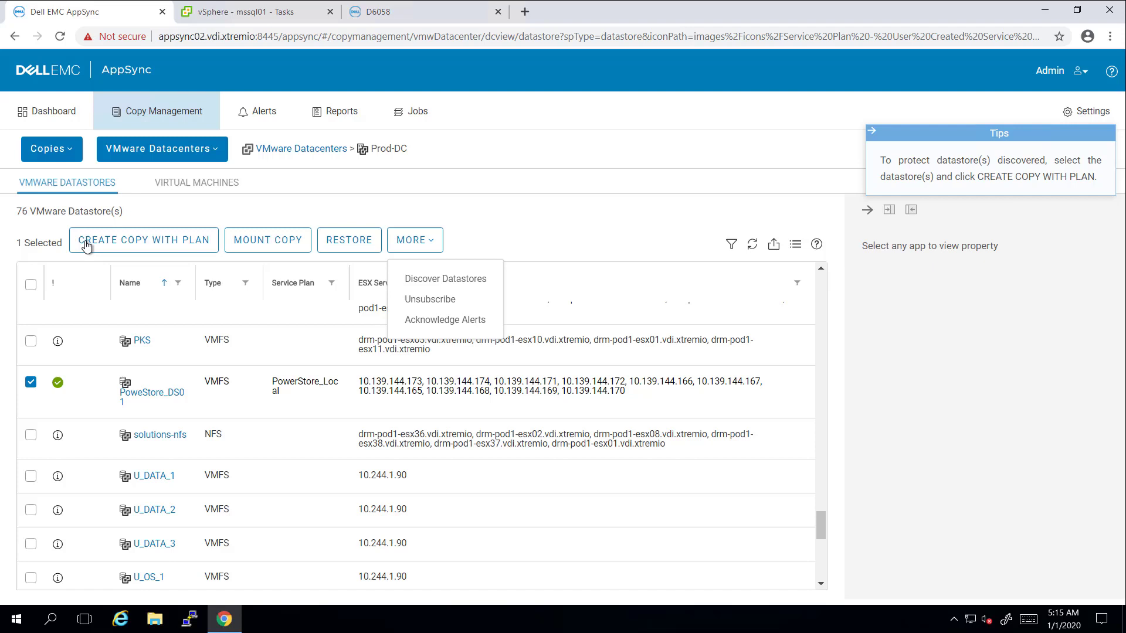
click(347, 241)
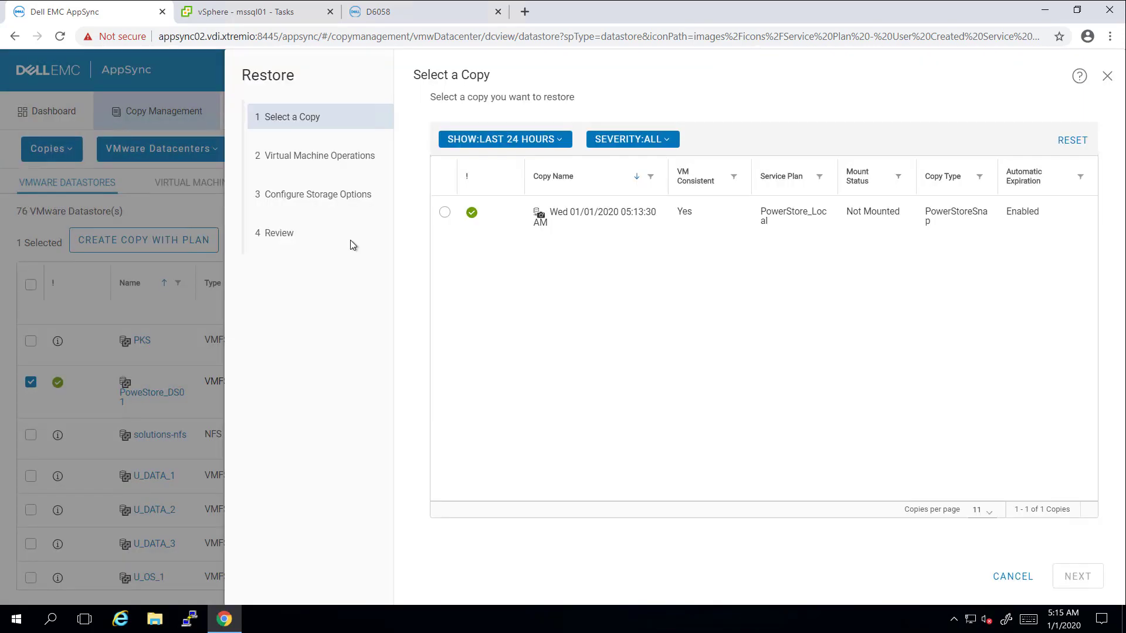
click(444, 212)
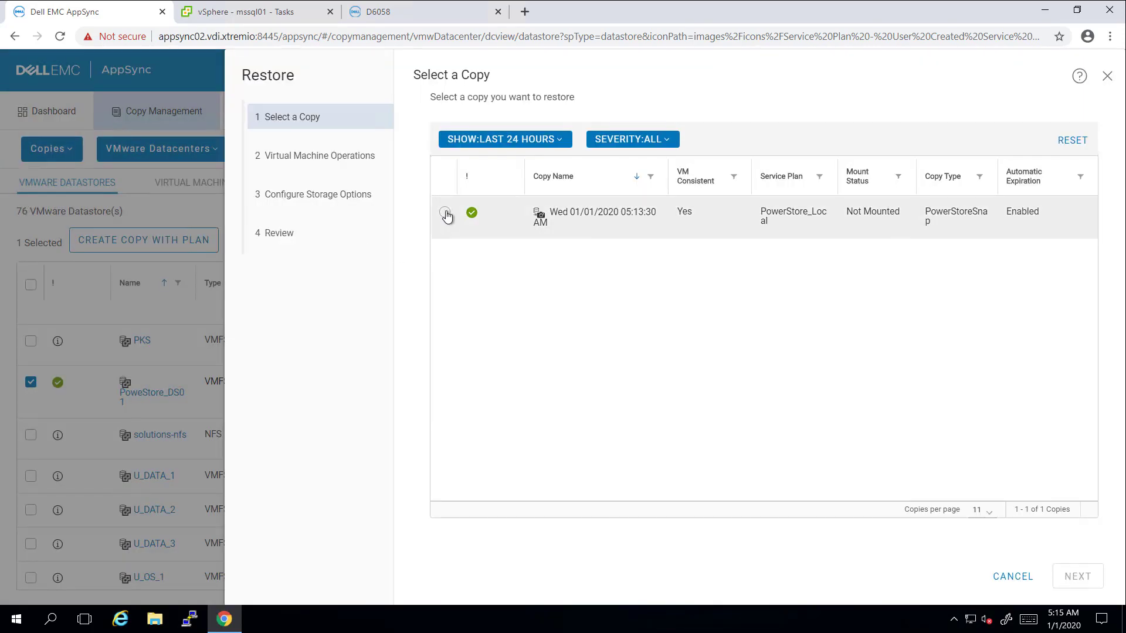
click(1067, 571)
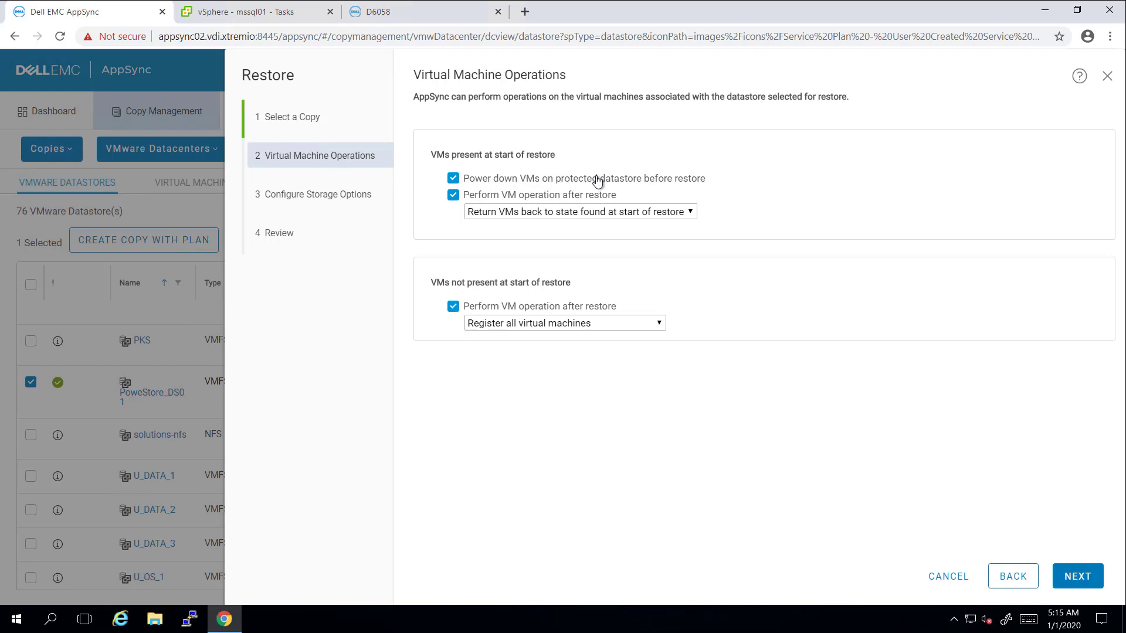
Return VMs to their starting state, set mirror-rebuild wait and SRM disabling to No, then review.
click(563, 212)
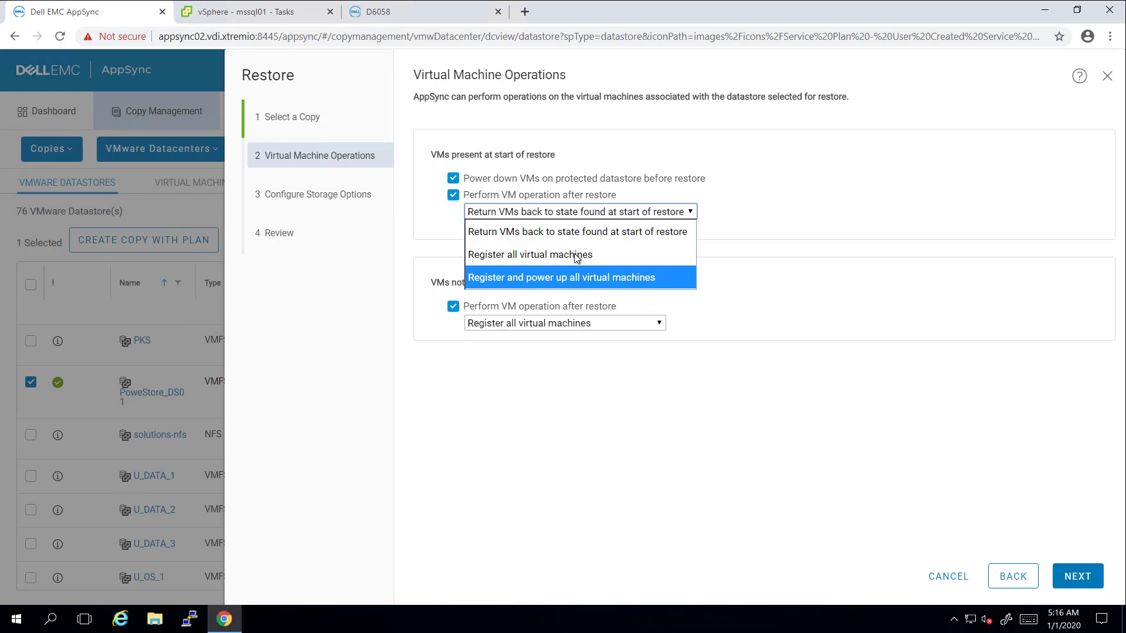
click(583, 232)
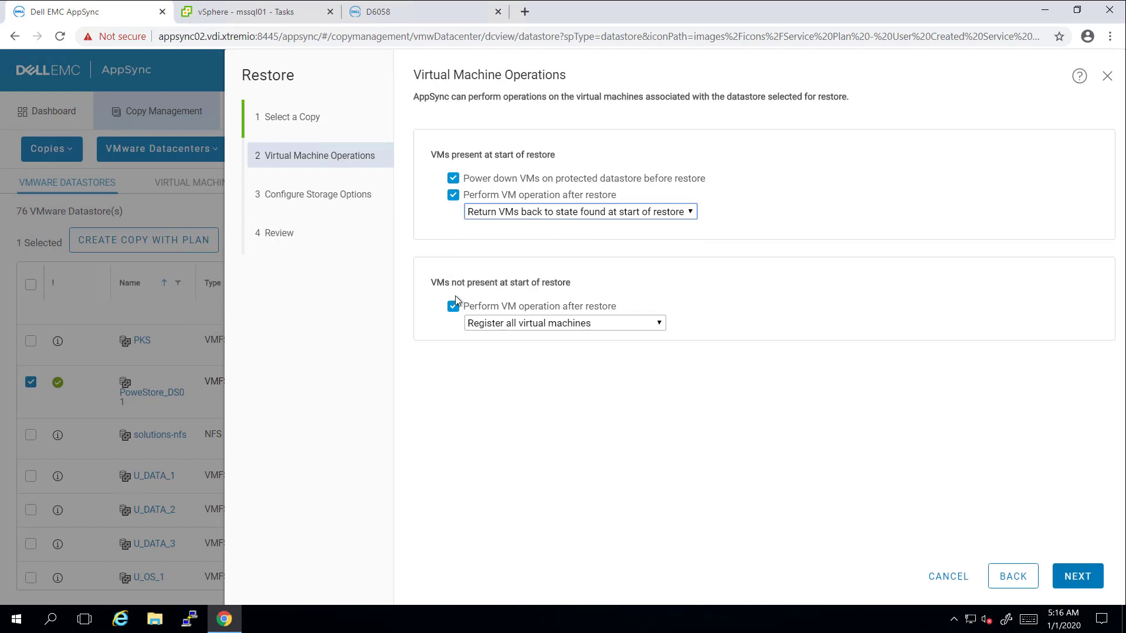
click(1078, 580)
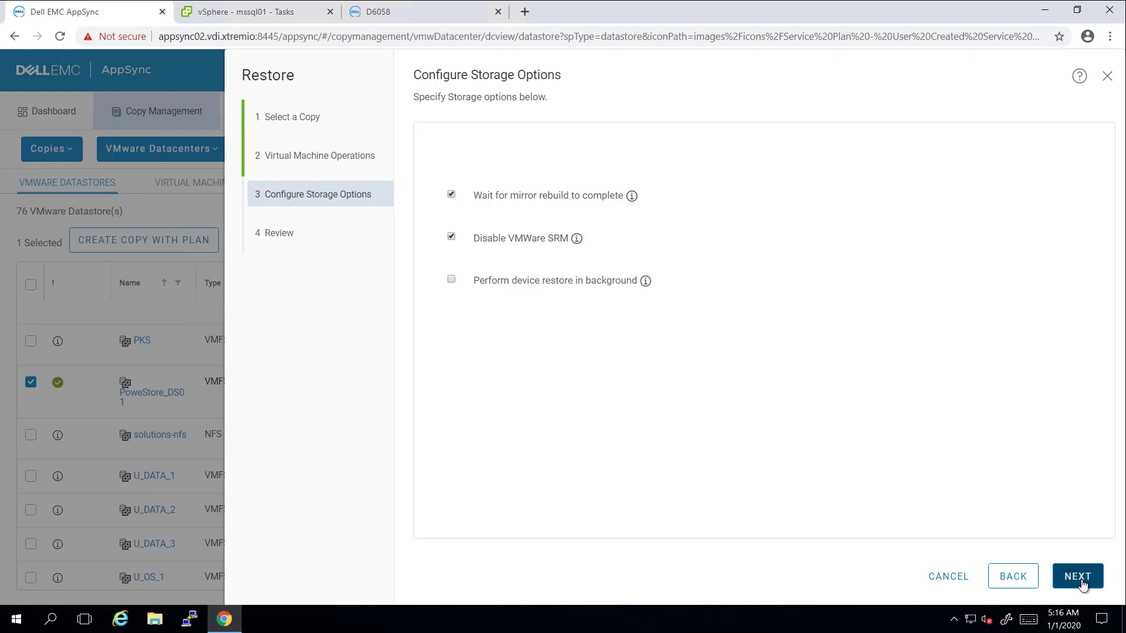
click(451, 195)
click(451, 237)
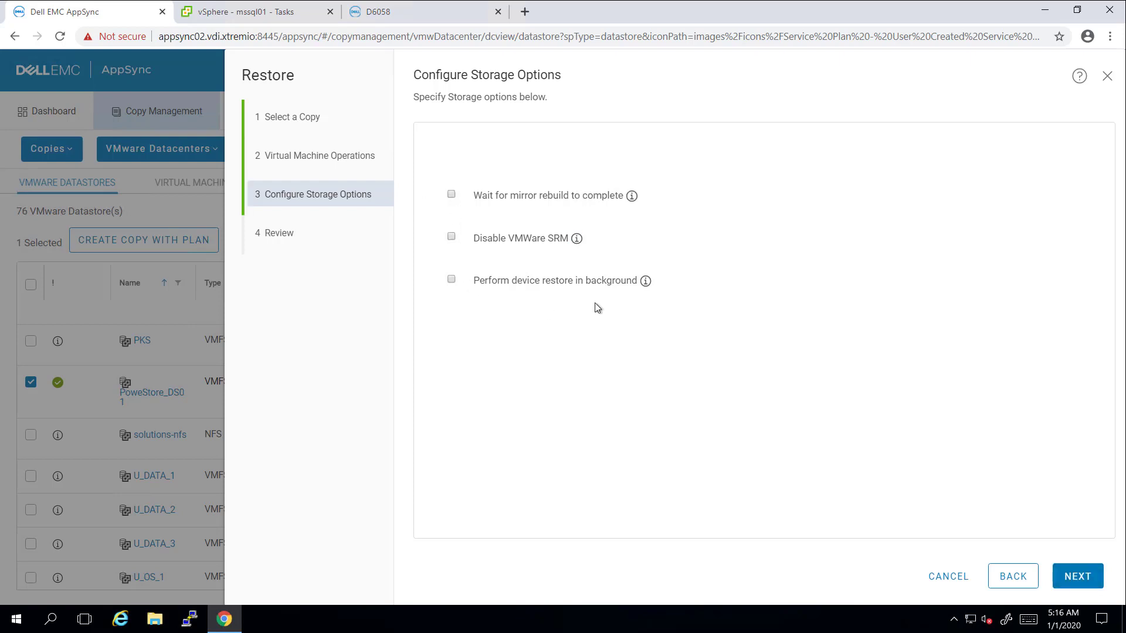
mouse_move(647, 283)
click(1071, 577)
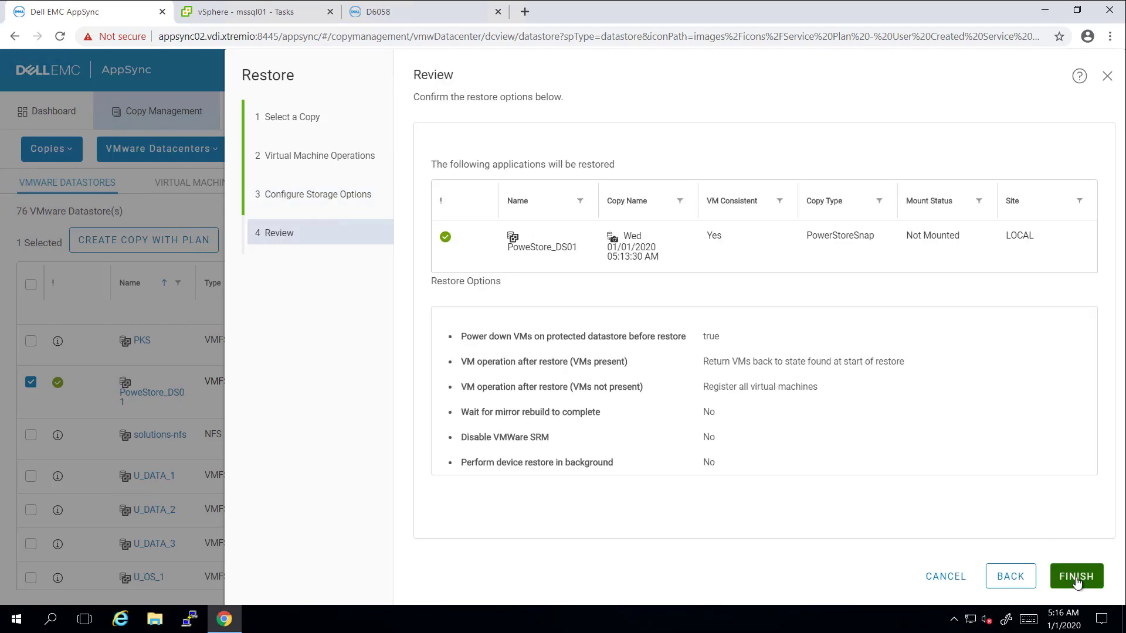
Launch the datastore restore and follow it in vSphere's task list and host 10.139.144.165's datastores.
click(1077, 578)
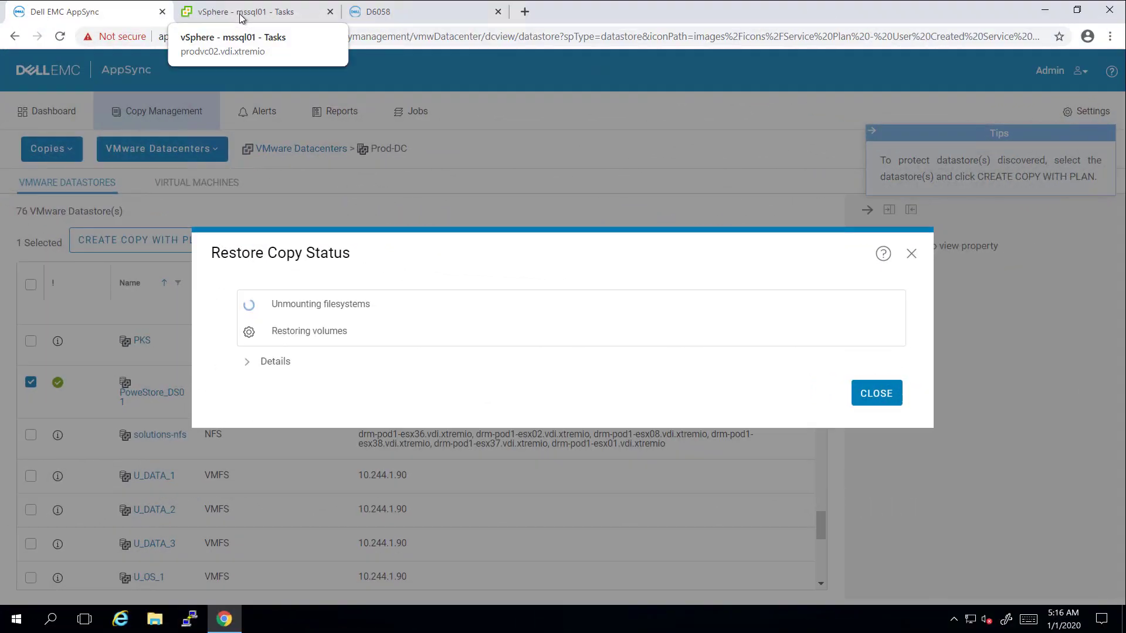
click(239, 17)
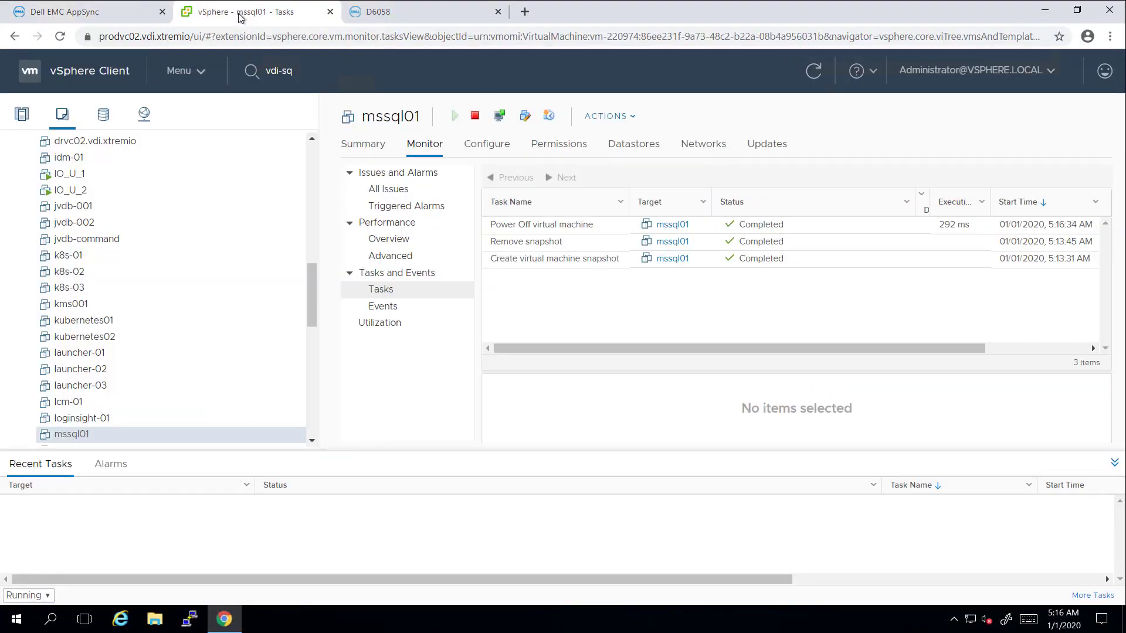
click(1092, 595)
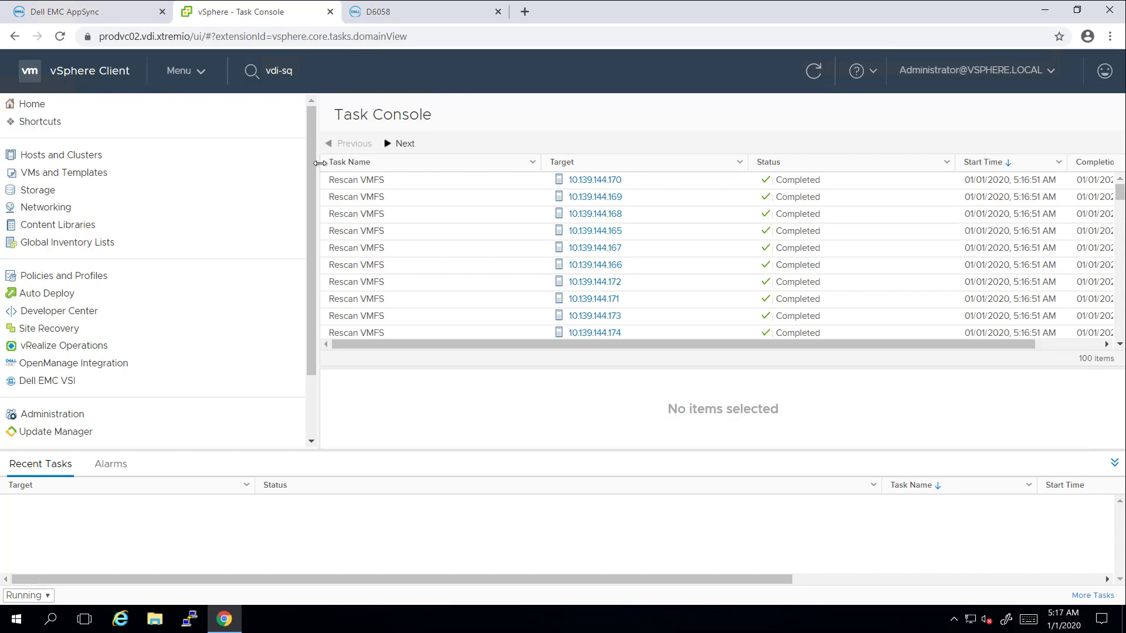
click(594, 230)
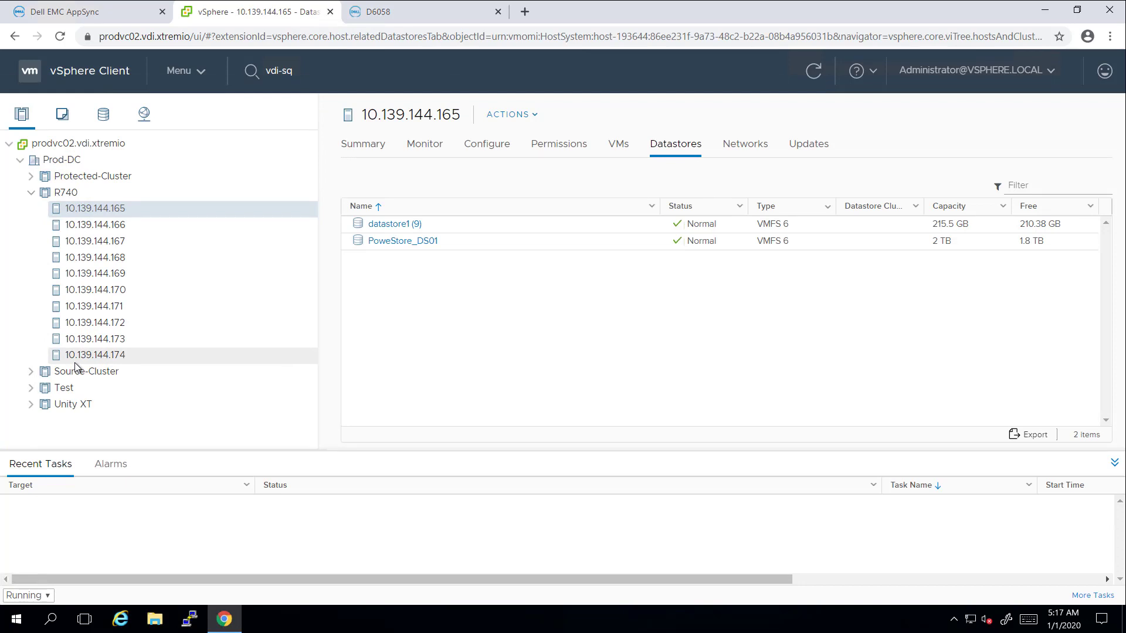
Refresh the vSphere task list, read the detailed restore log to its successful end, and close it.
click(1093, 595)
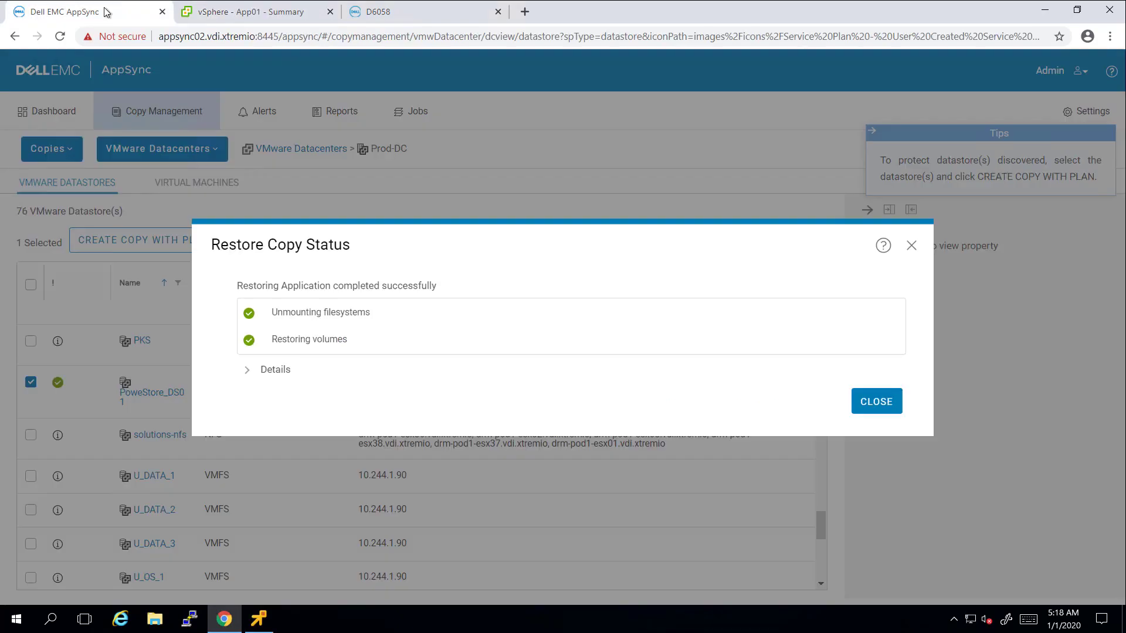
click(248, 371)
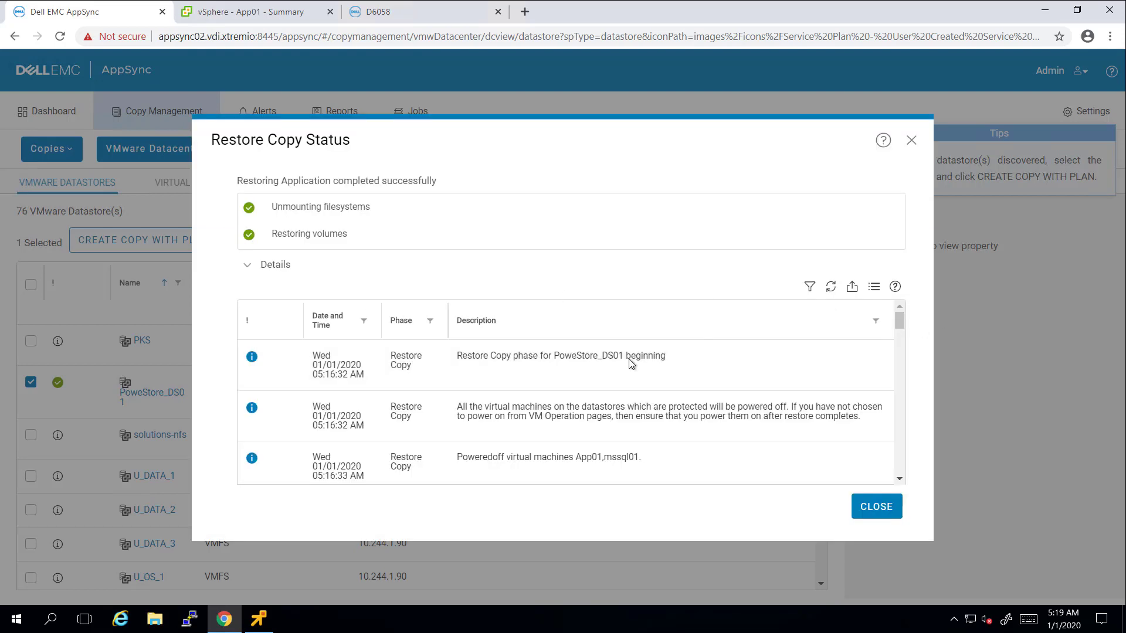
drag(899, 322, 903, 476)
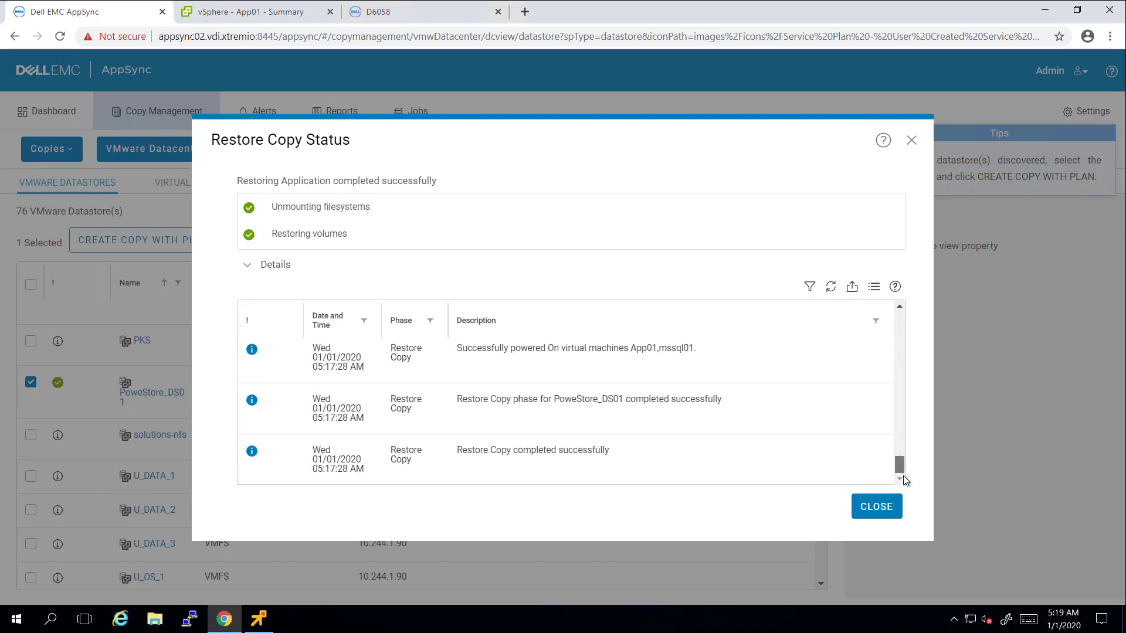
click(872, 509)
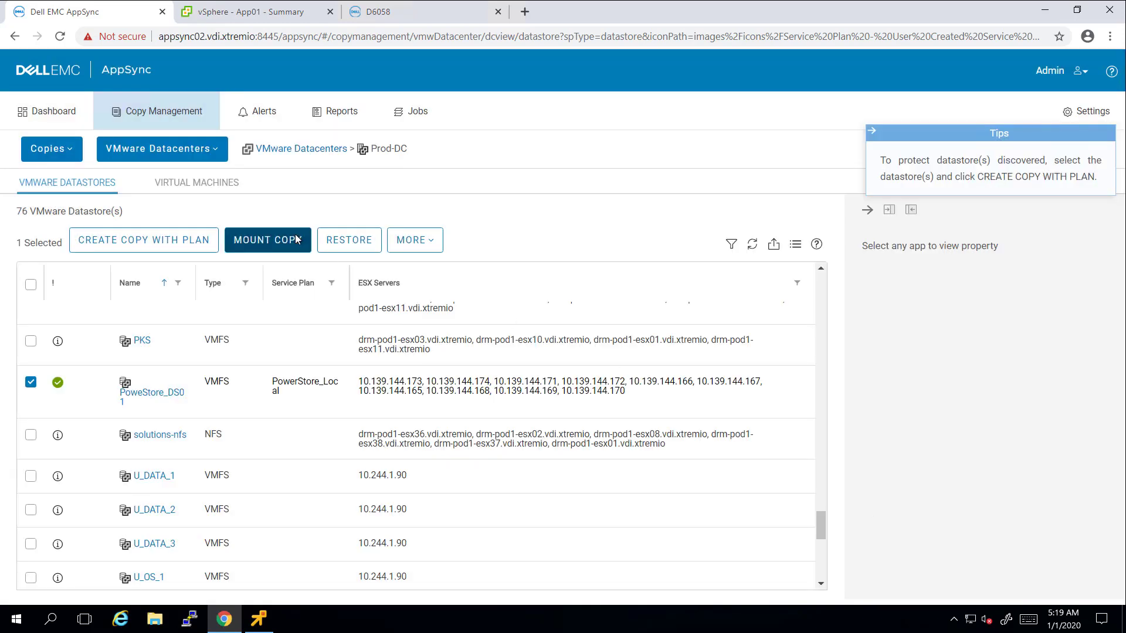
Show Prod-DC's VIRTUAL MACHINES list and select App01.
click(195, 185)
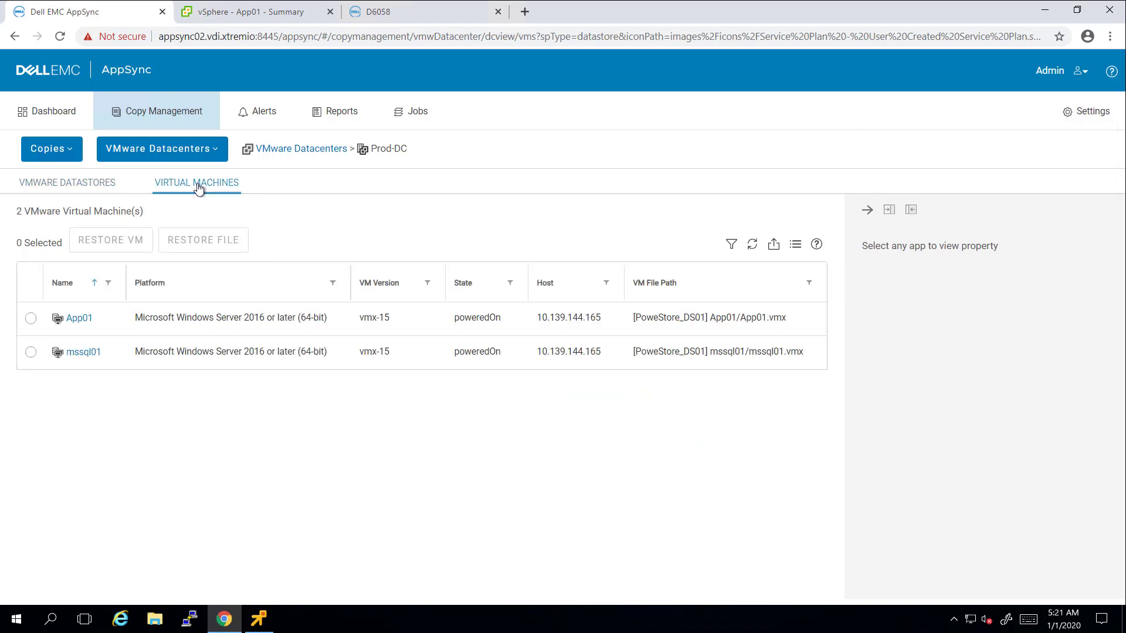
click(31, 319)
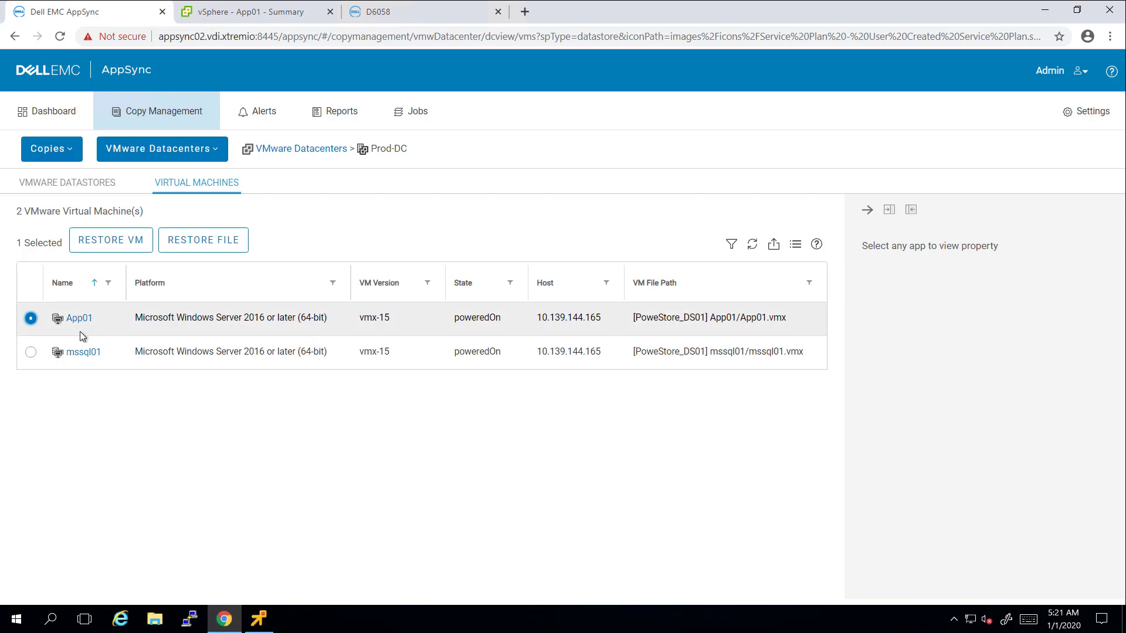
Restore App01 alone from the 05:13:30 AM PowerStoreSnap copy.
click(117, 241)
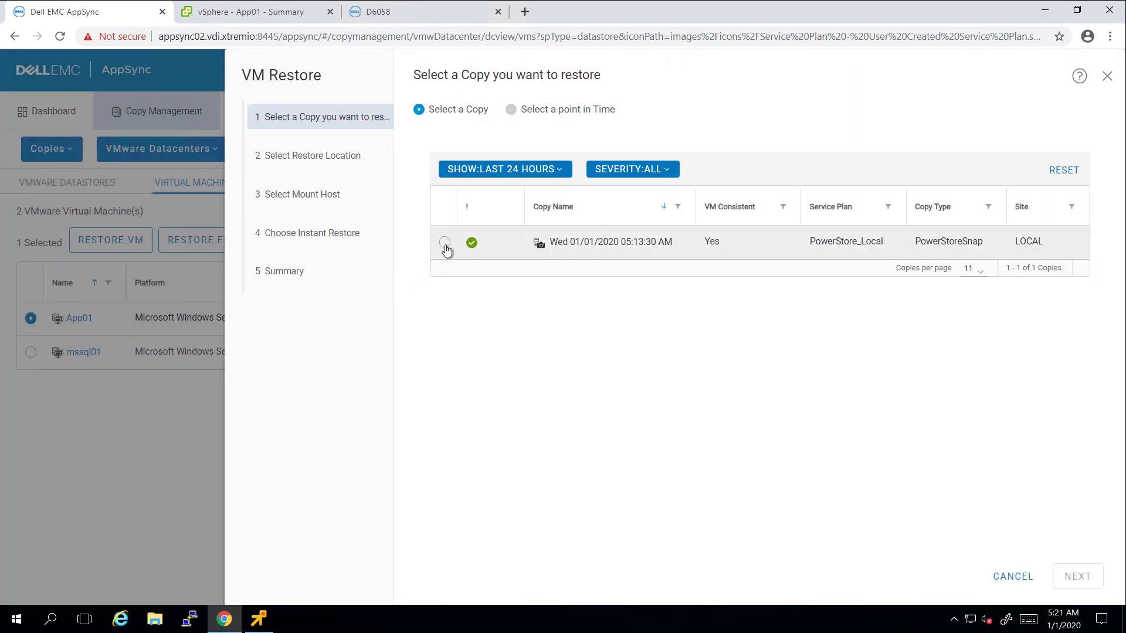
click(444, 242)
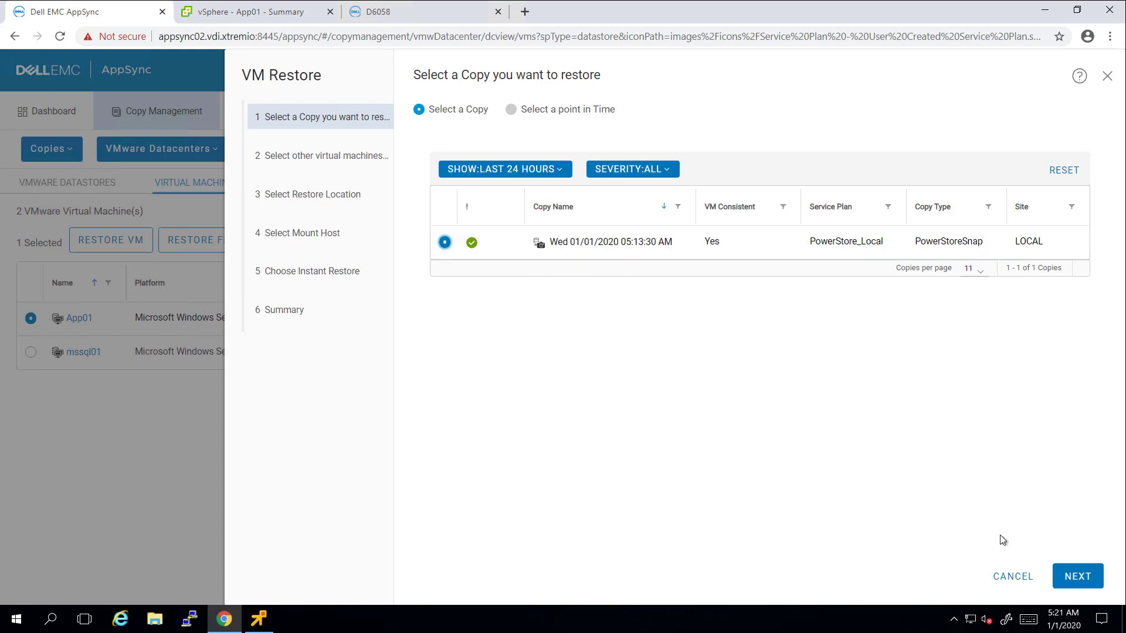
click(1079, 577)
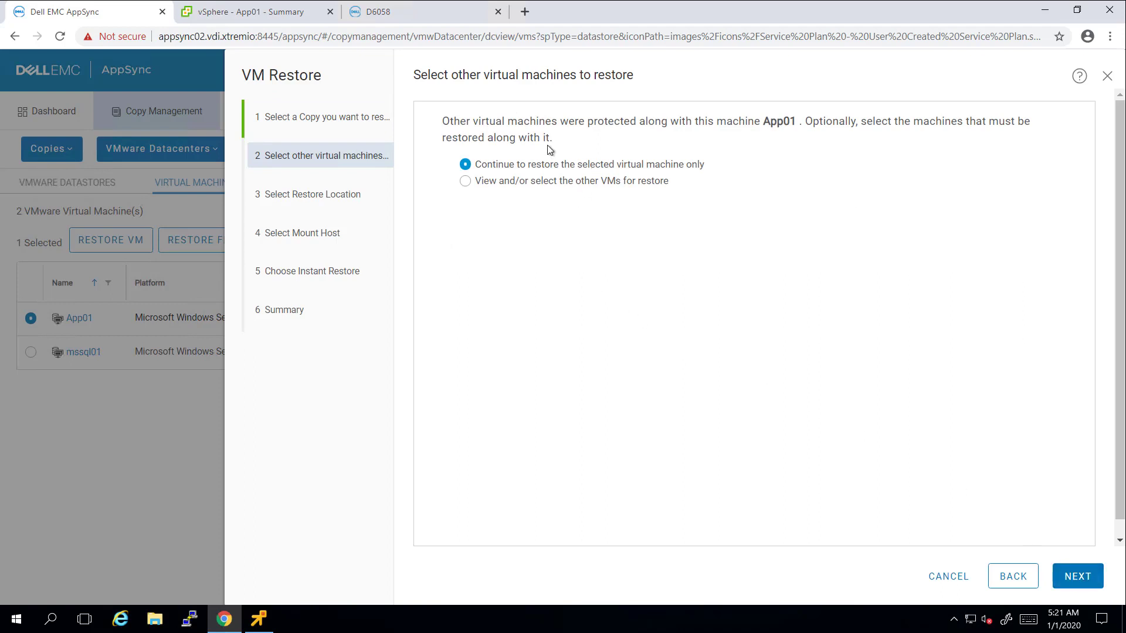
click(1076, 580)
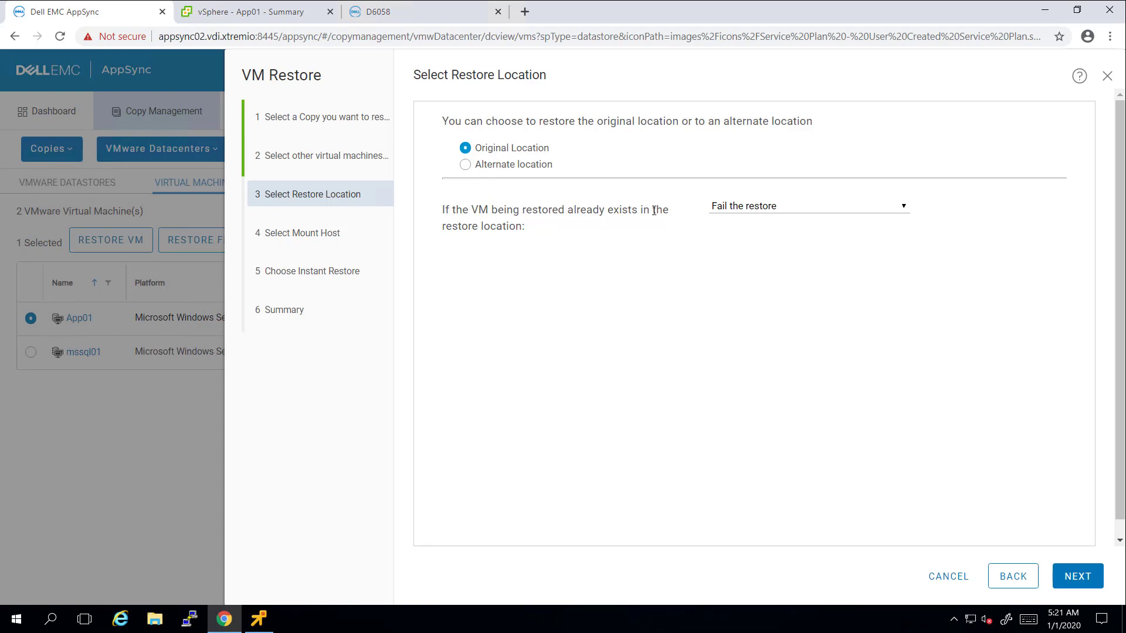
Delete the existing VM first, keep original location on host 10.139.144.165, enable instant restore, and launch.
click(783, 209)
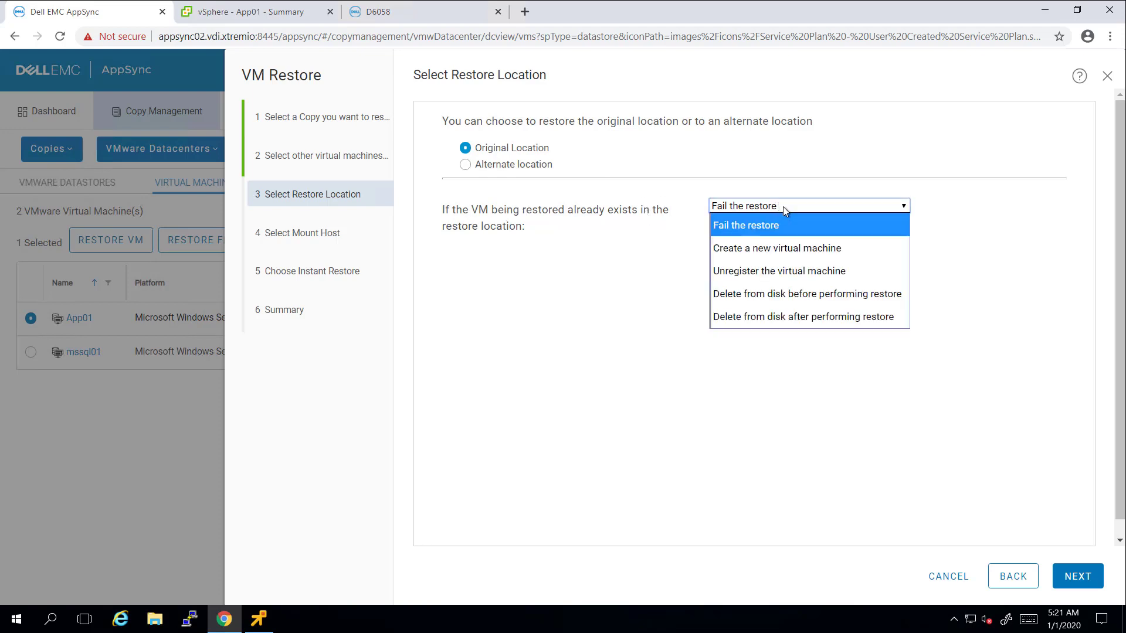
click(777, 296)
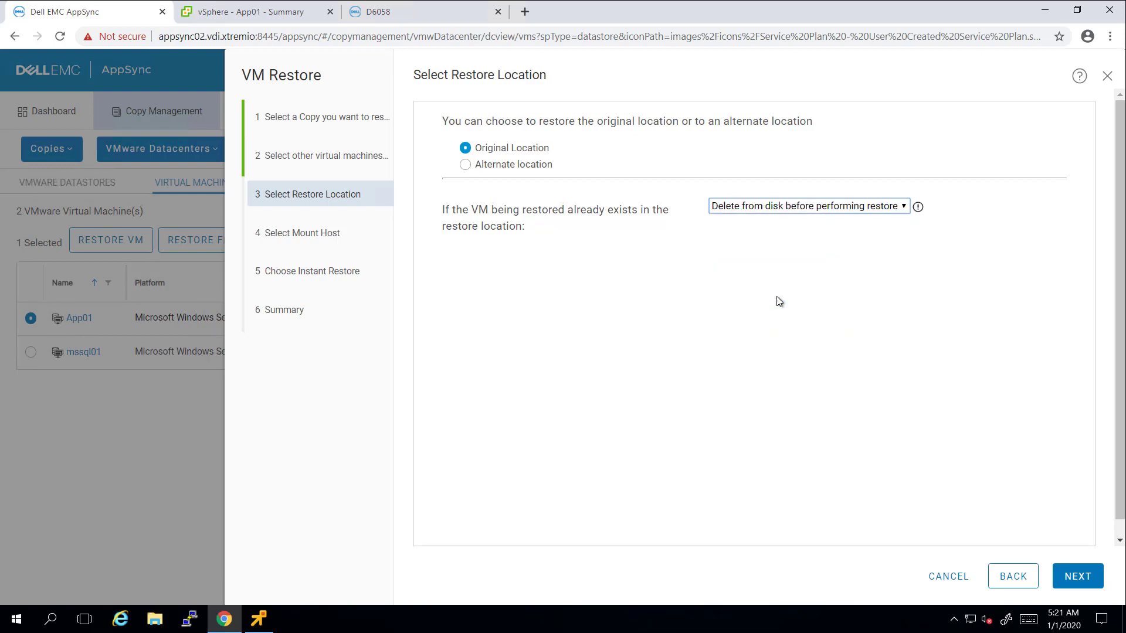
click(1074, 578)
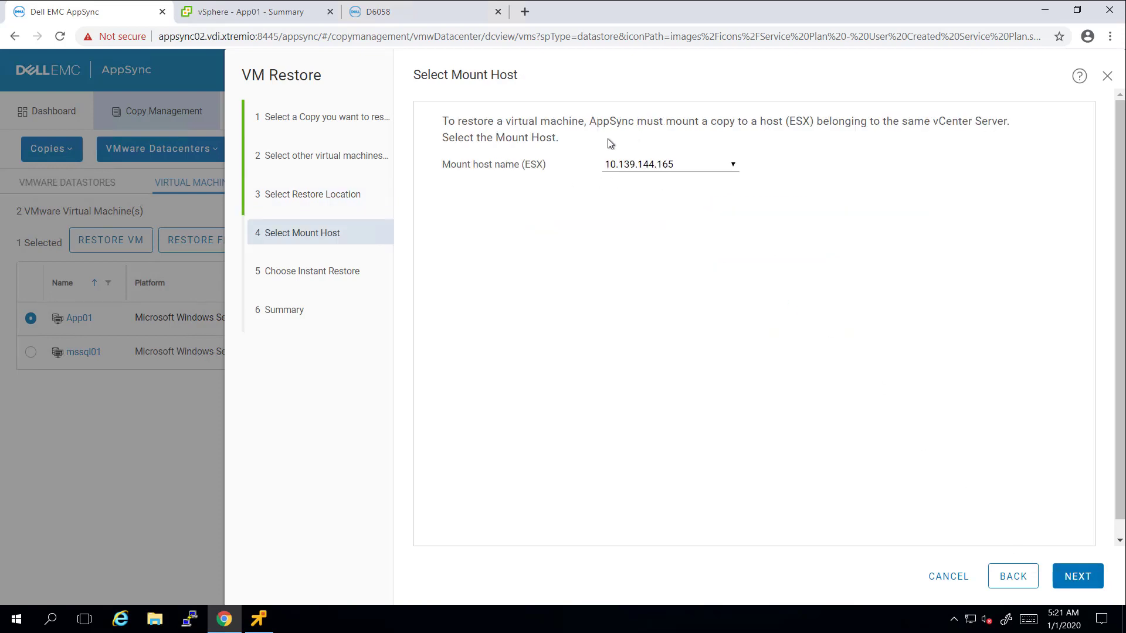
click(1078, 576)
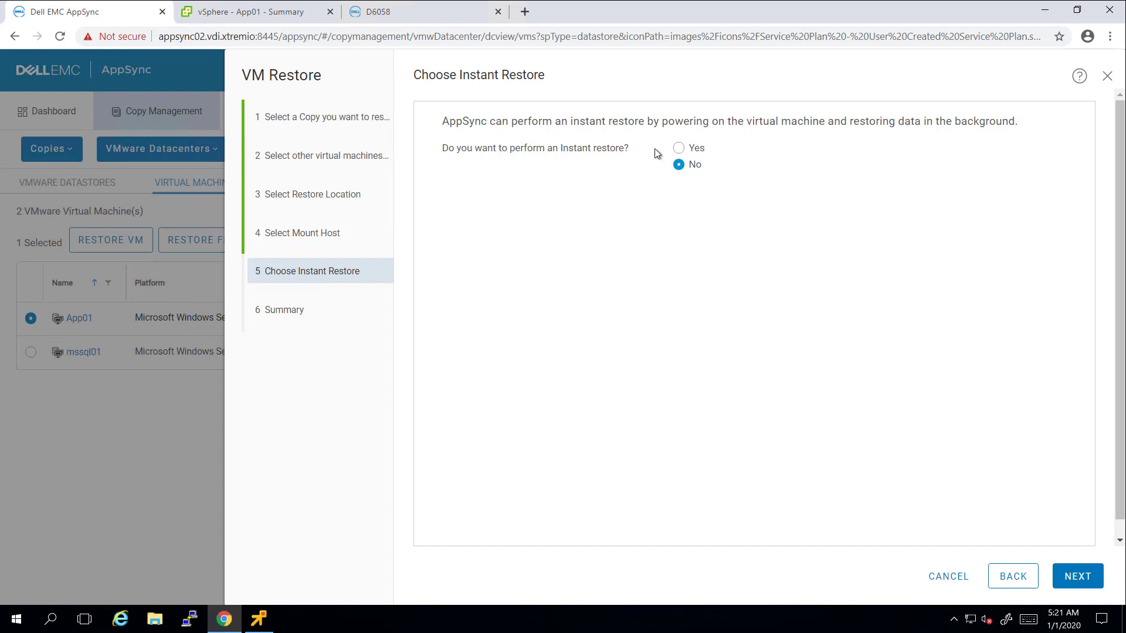
click(679, 150)
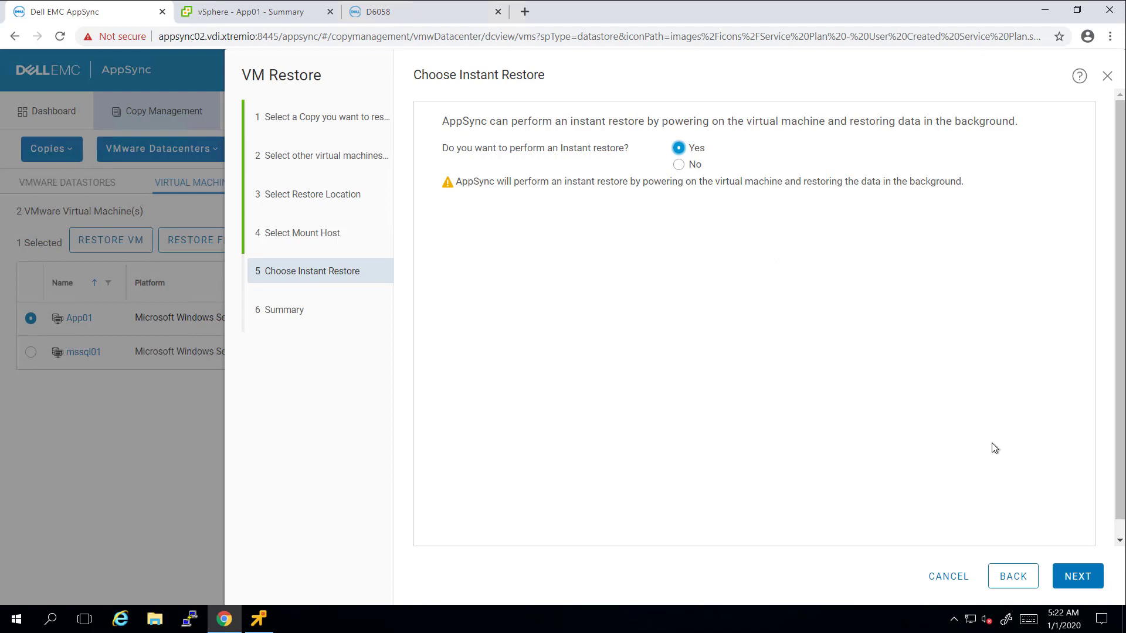
click(1081, 582)
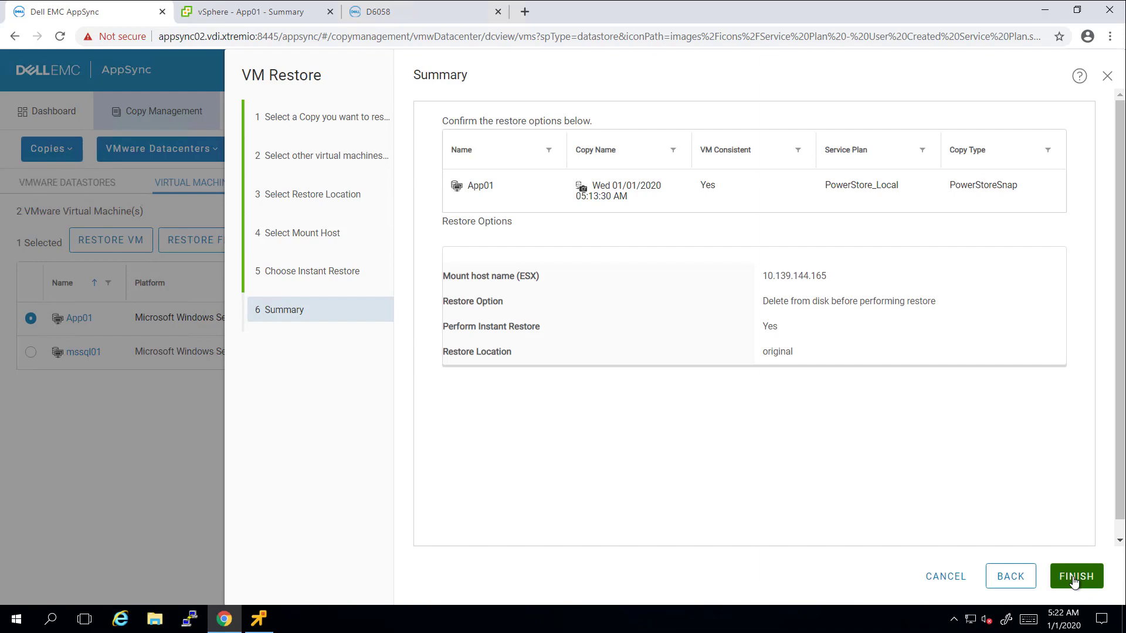
click(1074, 577)
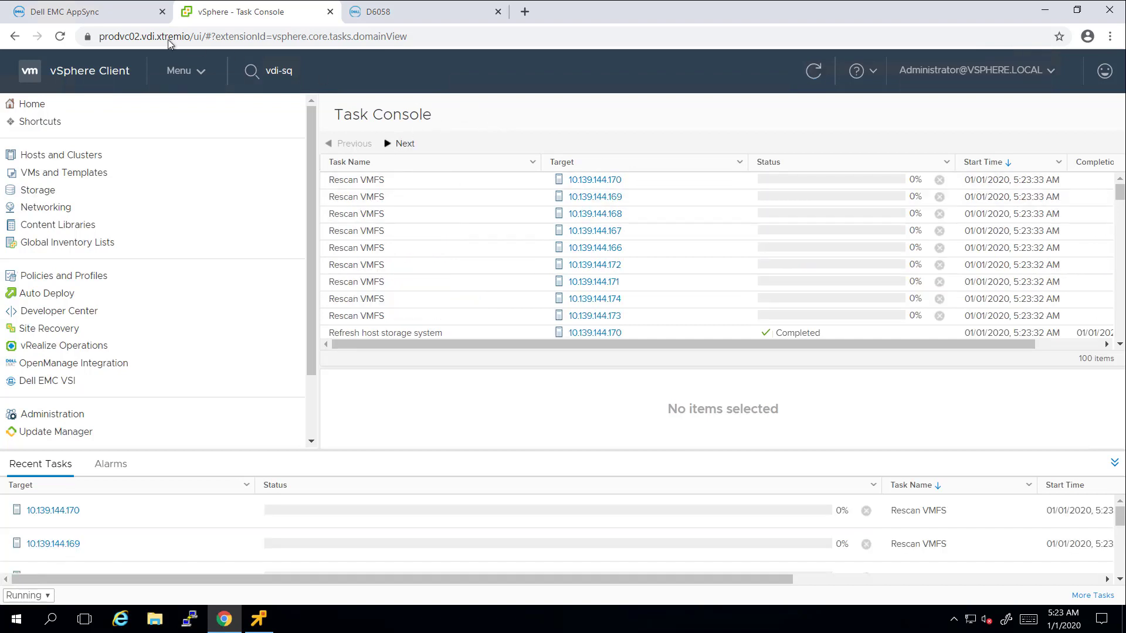
Browse Hosts and Clusters to host 10.139.144.165 and inspect App01's Relocate virtual machine task.
click(56, 158)
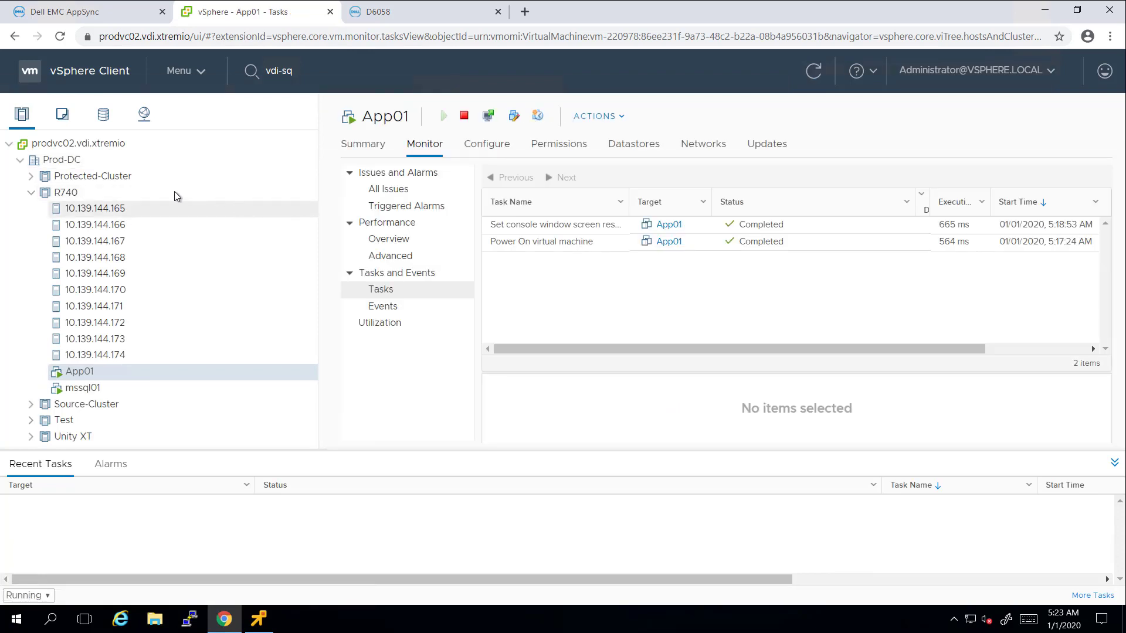
click(114, 210)
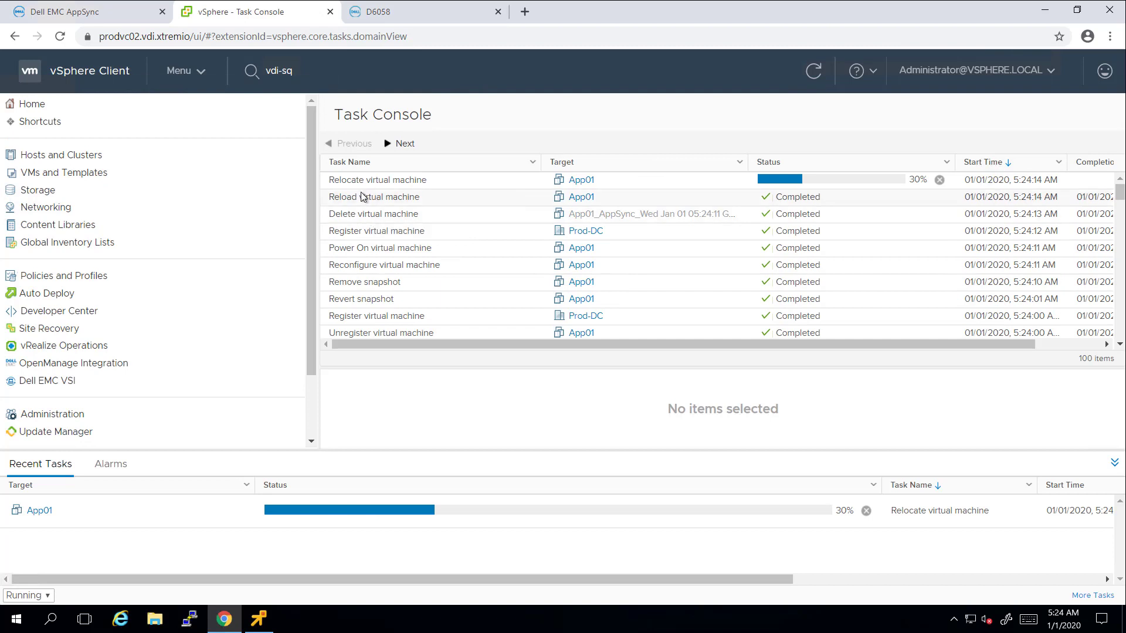
click(467, 180)
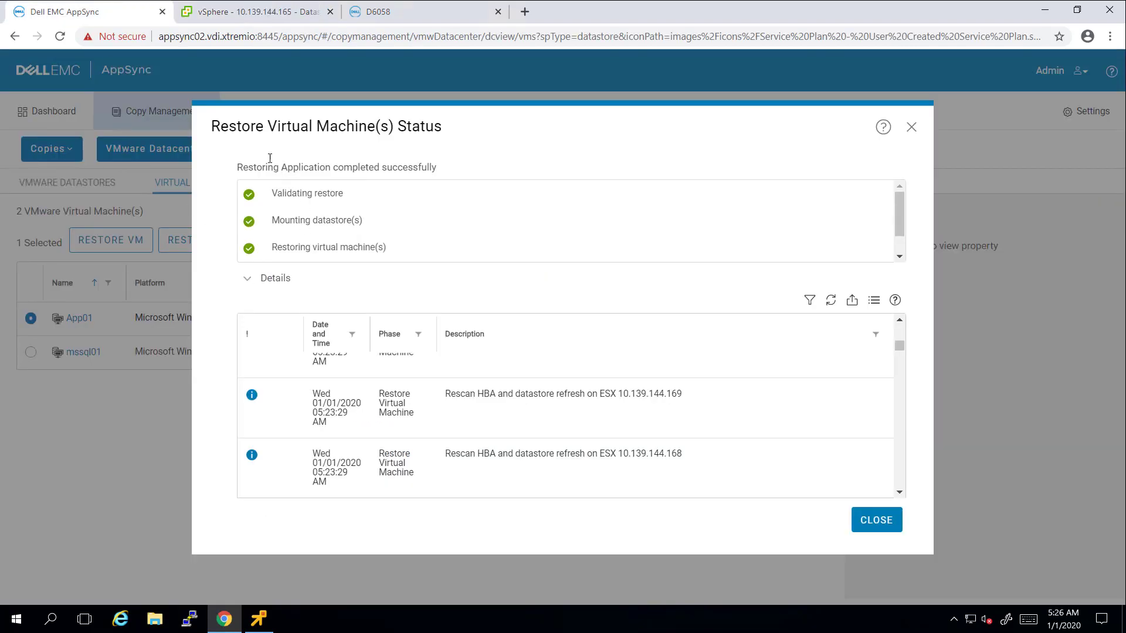
Close the completed App01 virtual machine restore status dialog.
click(874, 521)
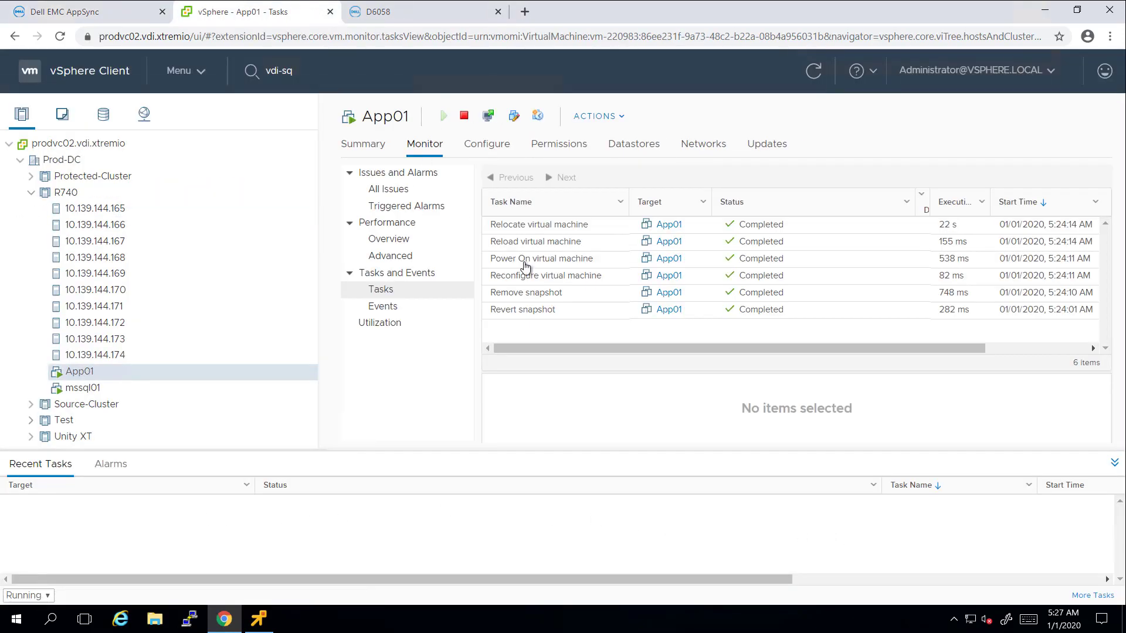
View App01's Summary and launch a remote console to the restored VM.
click(373, 154)
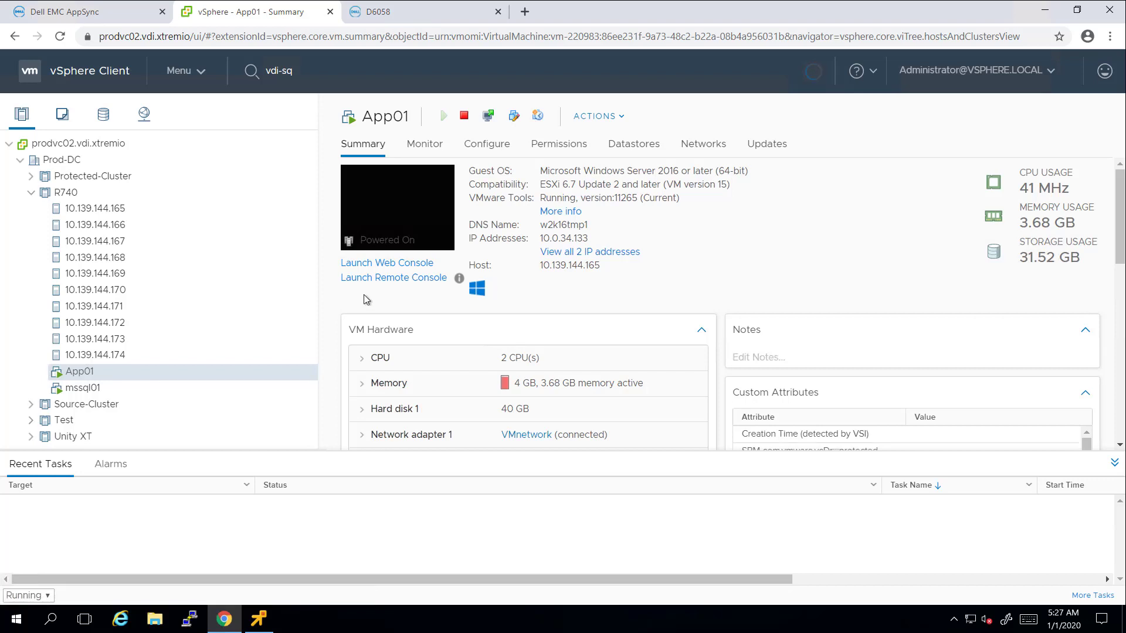
click(381, 277)
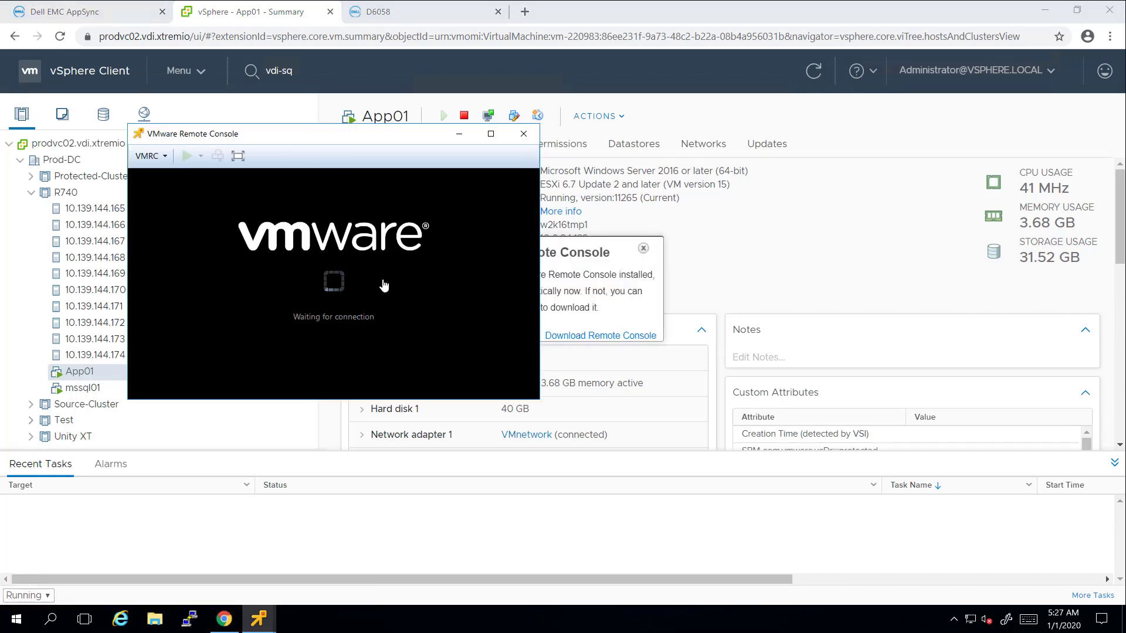